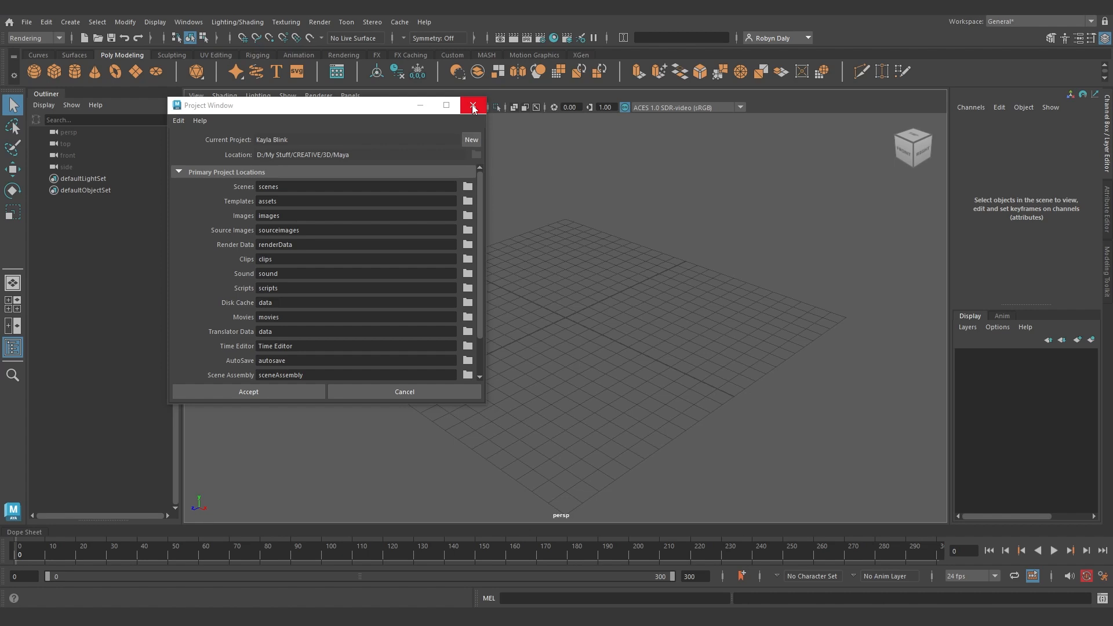
# Reopen the Project Window and start a new project named "blah blah"
pyautogui.moveTo(482, 201)
pyautogui.mouseDown()
pyautogui.moveTo(483, 242)
pyautogui.moveTo(484, 193)
pyautogui.mouseUp()
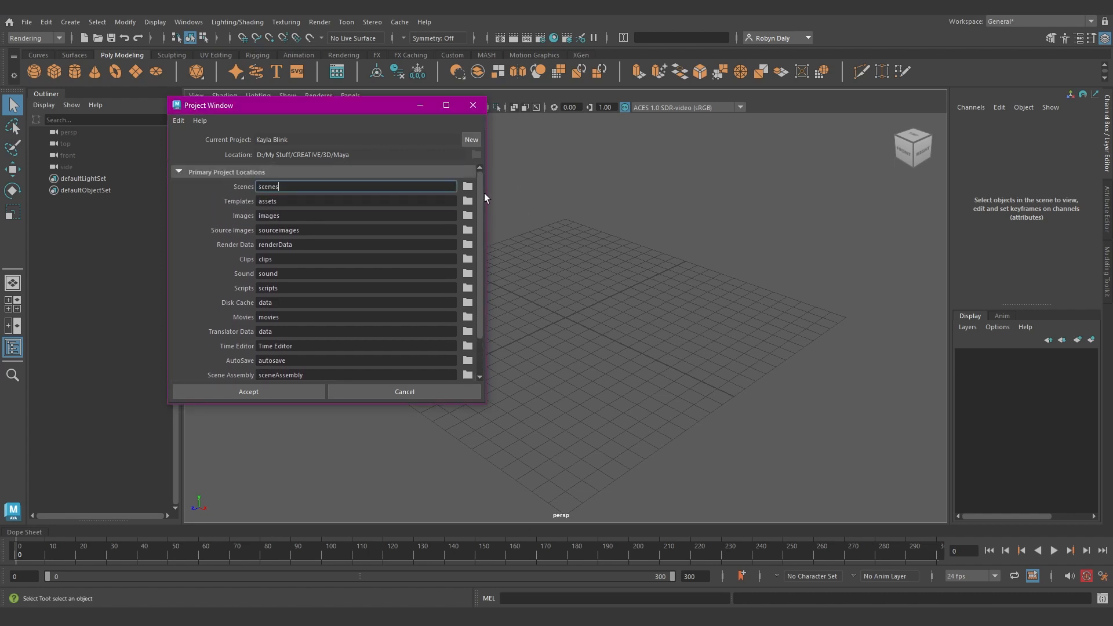
pyautogui.click(473, 105)
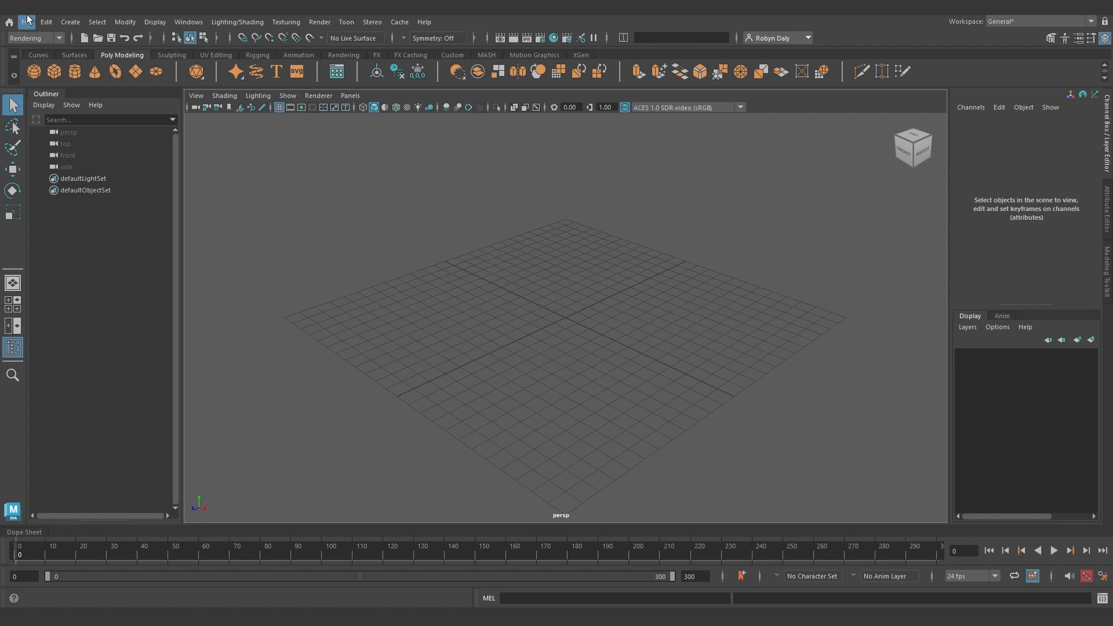
pyautogui.click(27, 22)
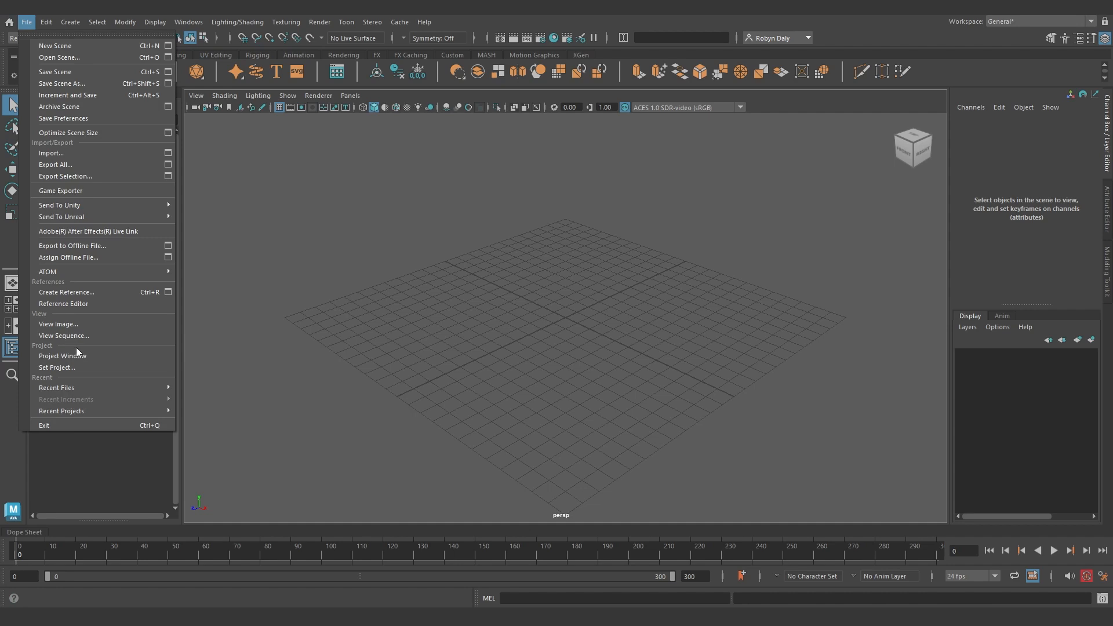
pyautogui.click(62, 355)
pyautogui.moveTo(331, 99); pyautogui.dragTo(617, 124)
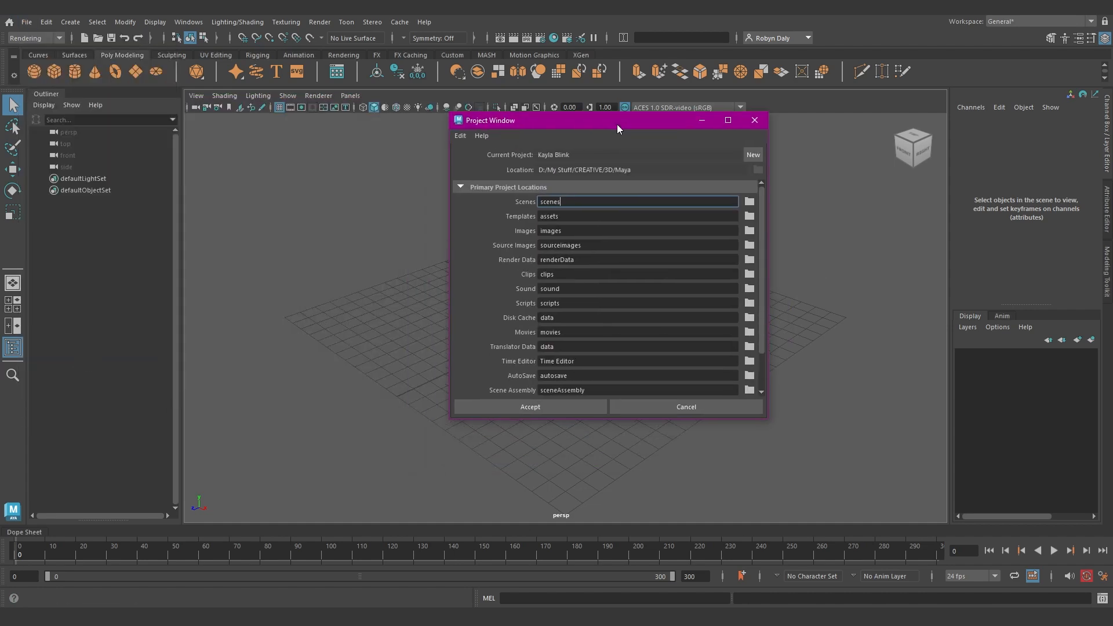
pyautogui.click(753, 154)
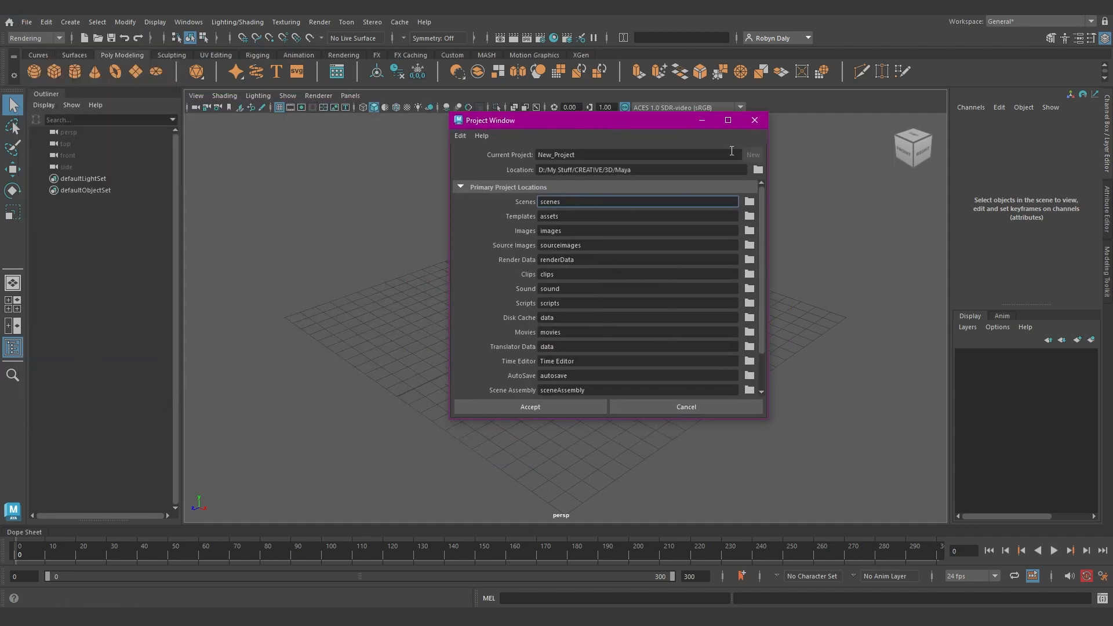
pyautogui.write('blah blah')
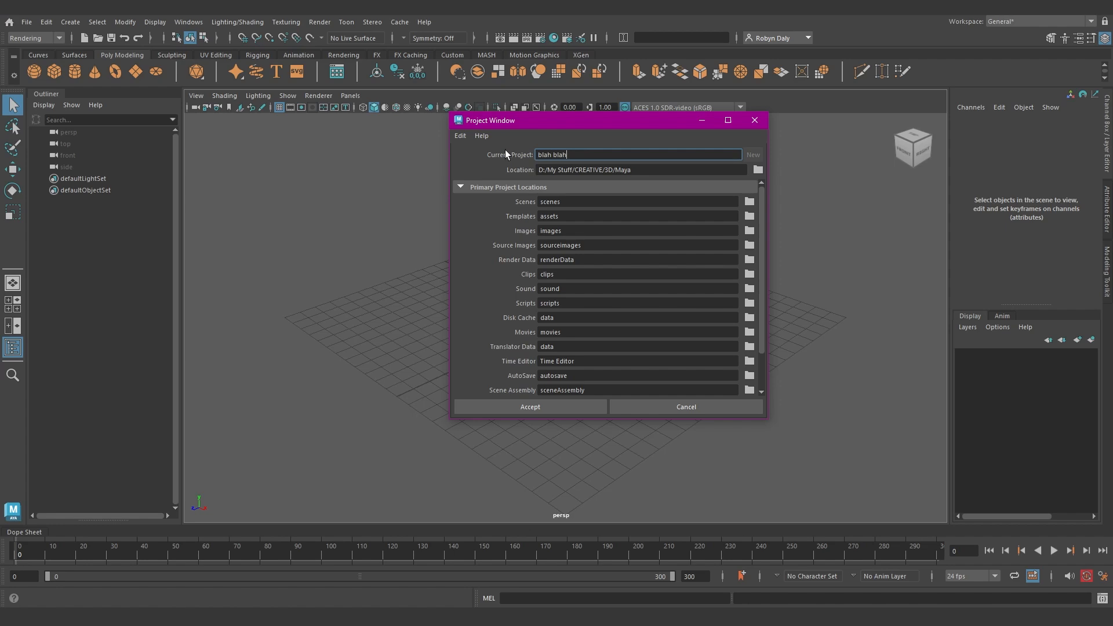
# Set the new project's location to the blah blah folder inside D:\My Stuff\CREATIVE\3D\Maya and create the project
pyautogui.click(757, 170)
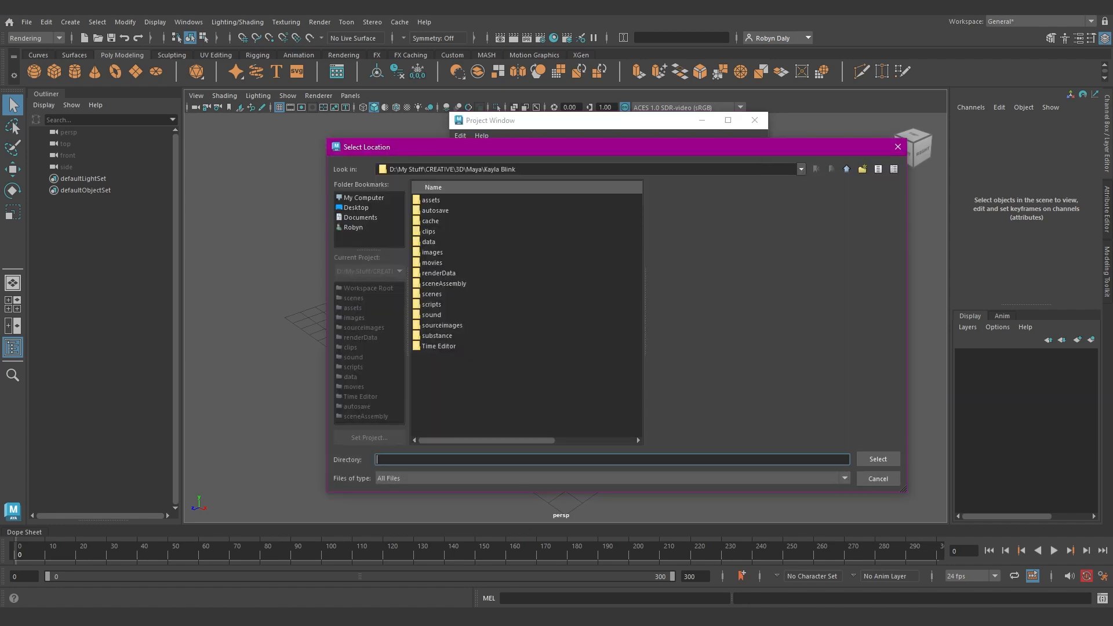
pyautogui.click(361, 198)
pyautogui.doubleClick(437, 252)
pyautogui.doubleClick(438, 221)
pyautogui.doubleClick(438, 200)
pyautogui.doubleClick(439, 209)
pyautogui.click(439, 201)
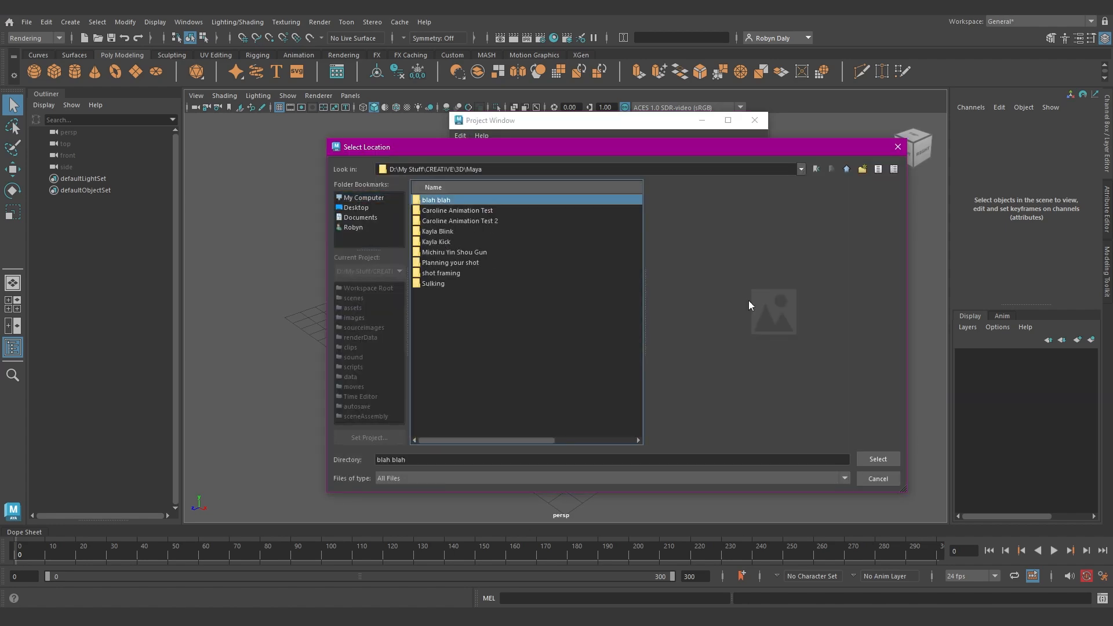
pyautogui.click(878, 459)
pyautogui.click(531, 407)
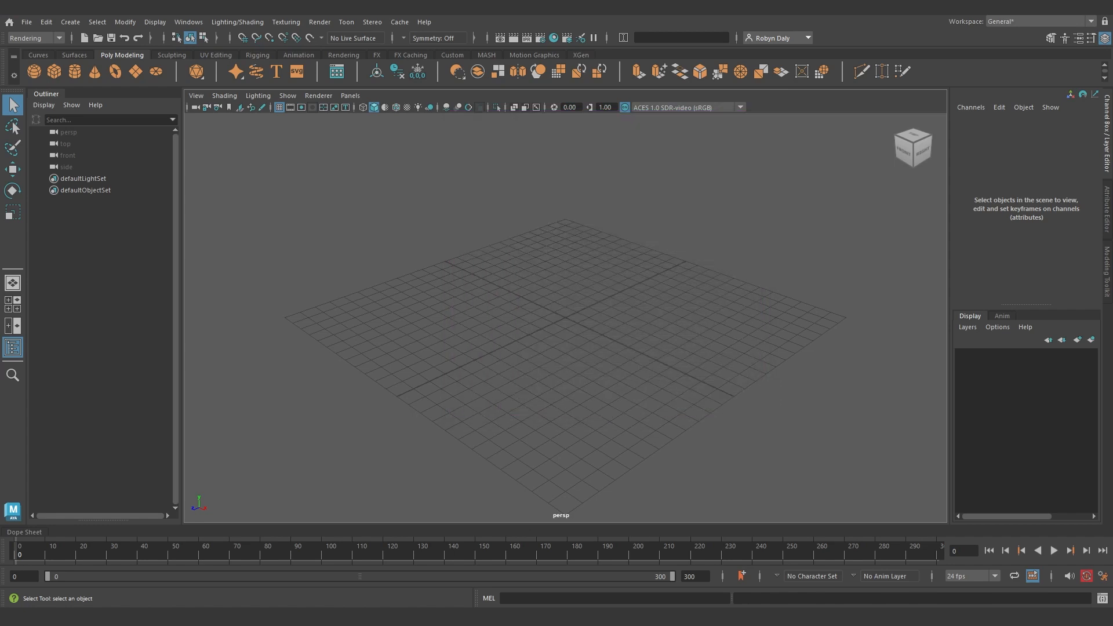
# Switch to File Explorer and examine the Kayla Kick project's subfolders, return to the parent Maya folder, and minimize File Explorer
pyautogui.hotkey('alt', 'Tab')
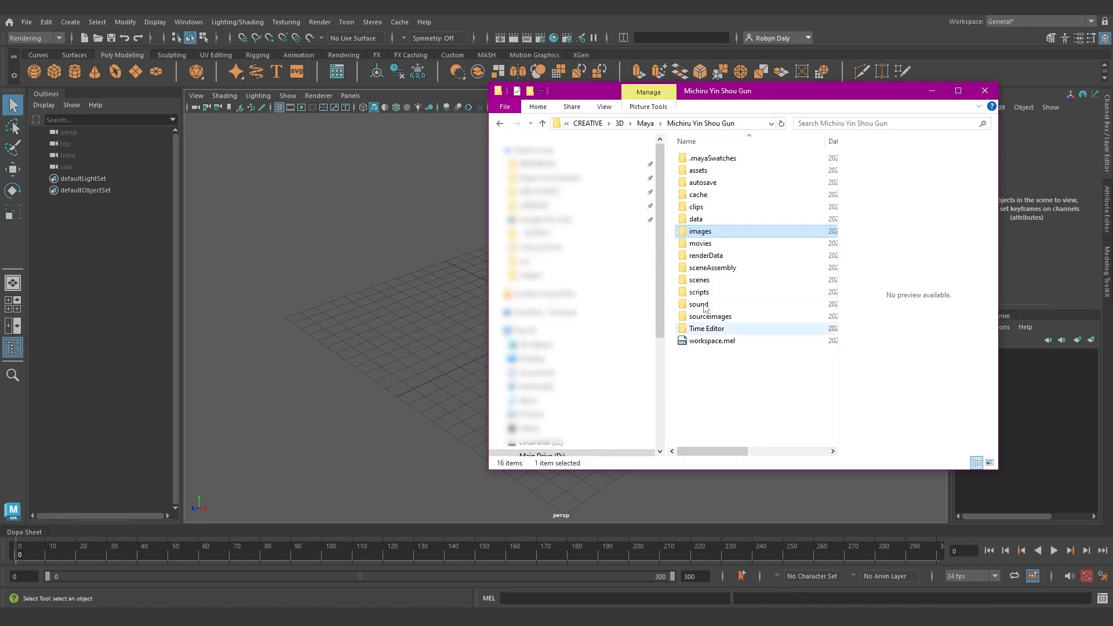
pyautogui.click(645, 122)
pyautogui.doubleClick(704, 206)
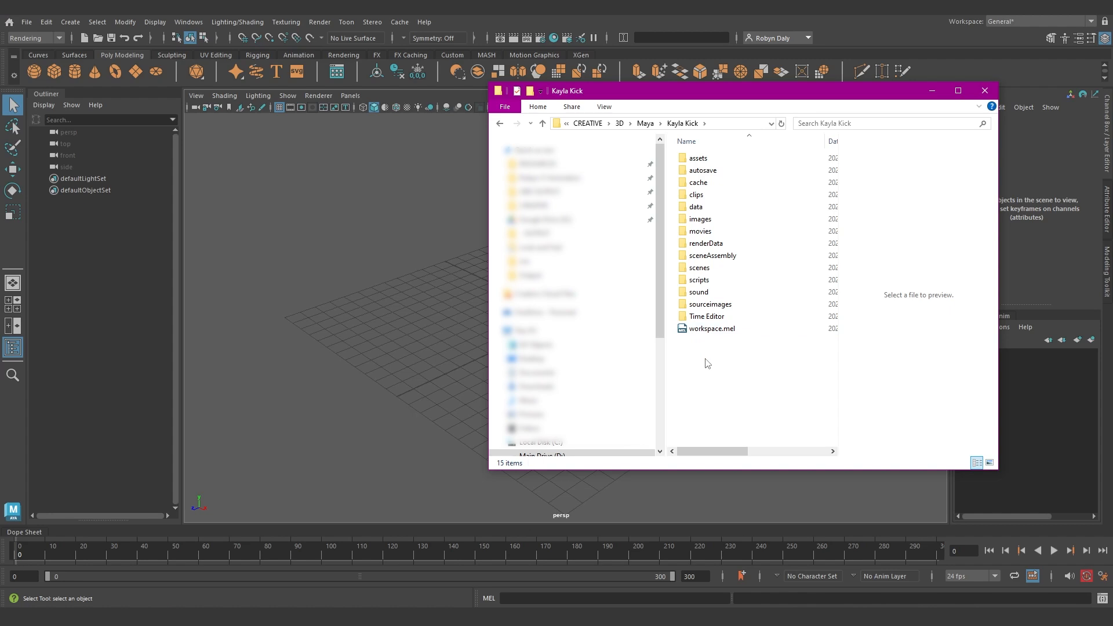
pyautogui.click(646, 123)
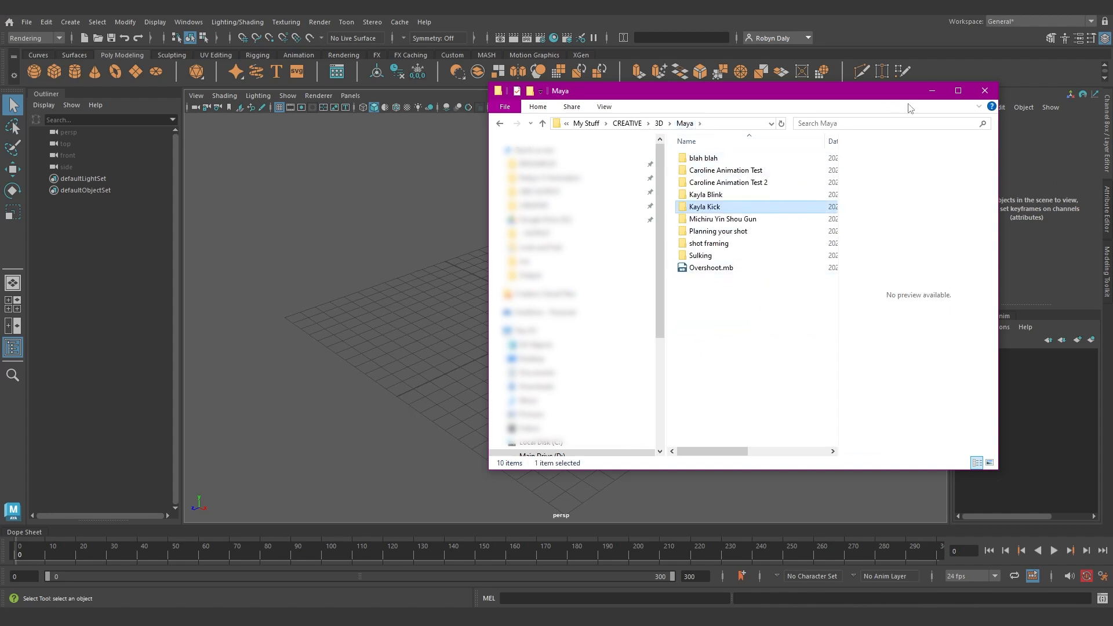
pyautogui.click(932, 91)
# Check the default folder path for saving the scene under a new name, and cancel without saving
pyautogui.click(27, 22)
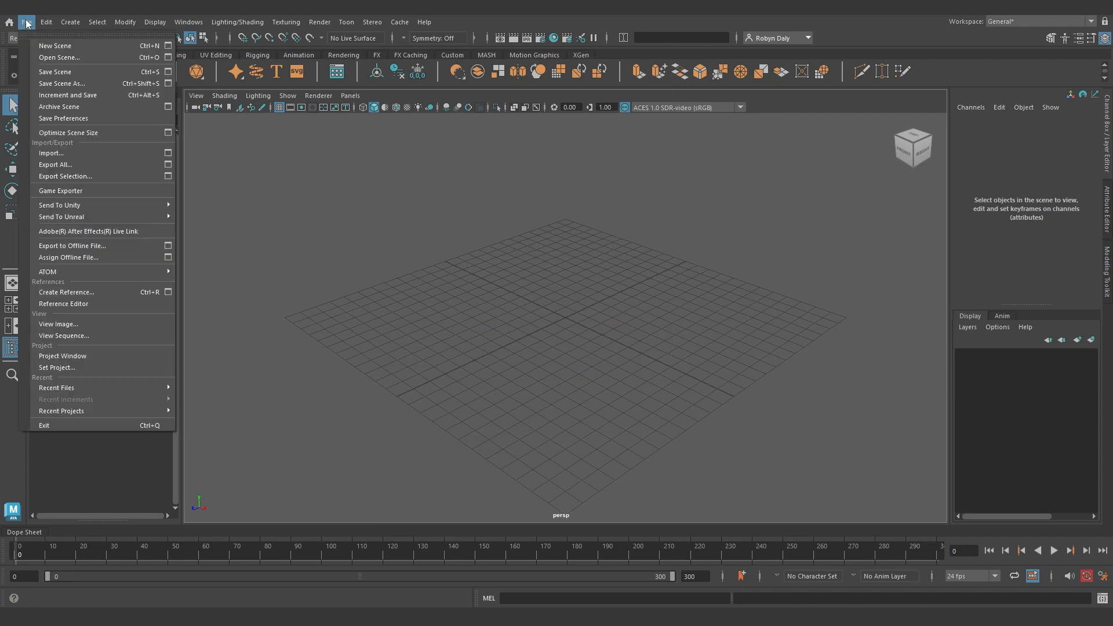
pyautogui.click(138, 84)
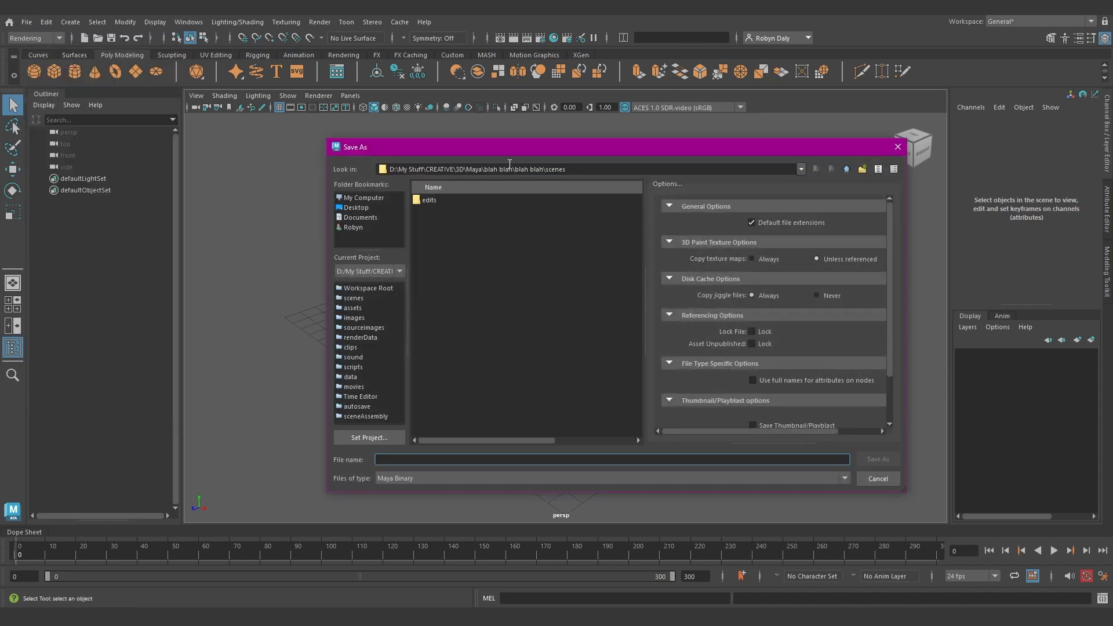
pyautogui.tripleClick(509, 168)
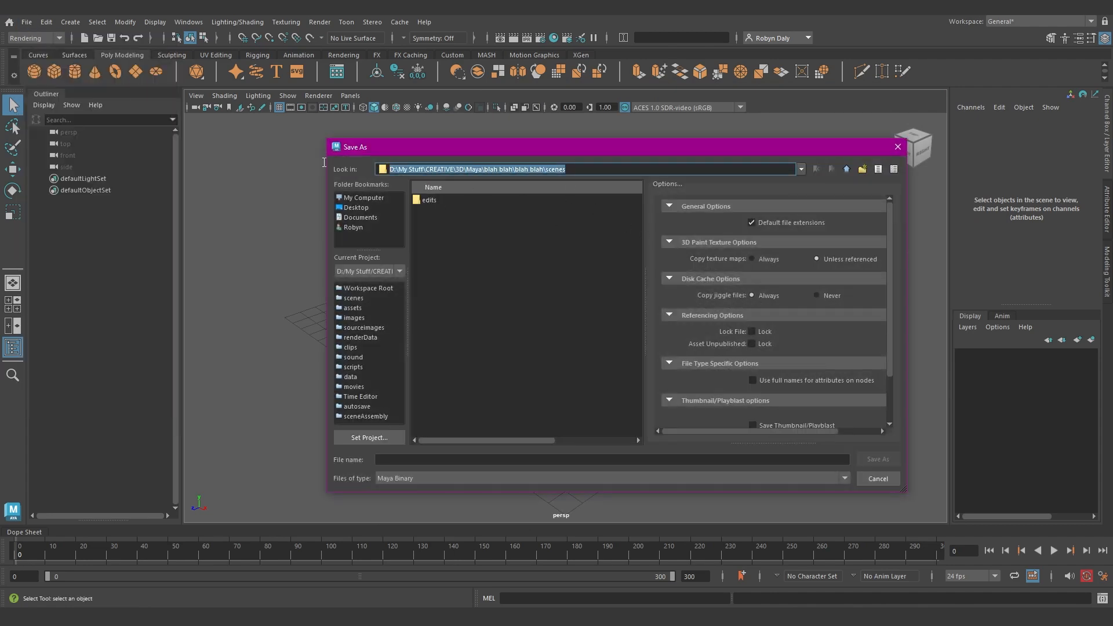
pyautogui.click(882, 477)
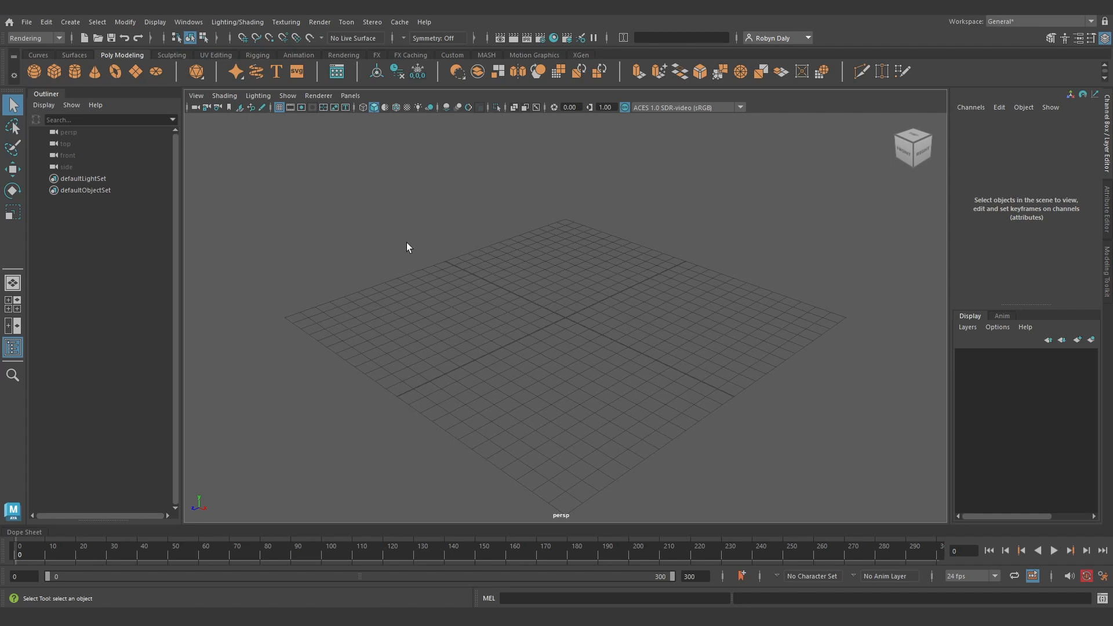
# Set the current project to the Caroline Animation Test folder in the Maya directory
pyautogui.click(31, 25)
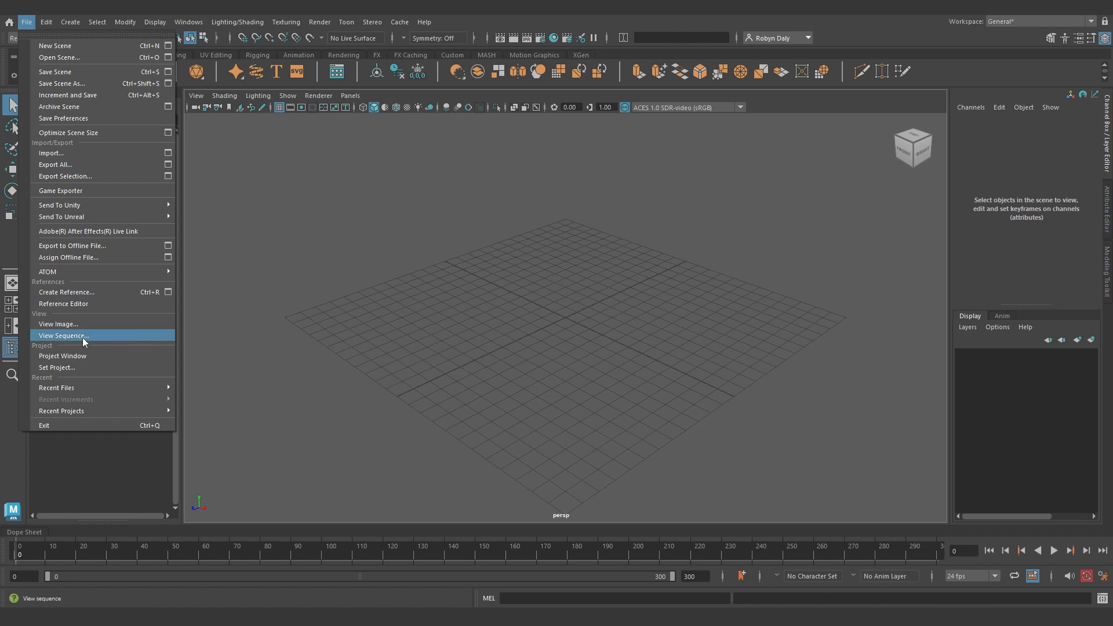
pyautogui.click(85, 366)
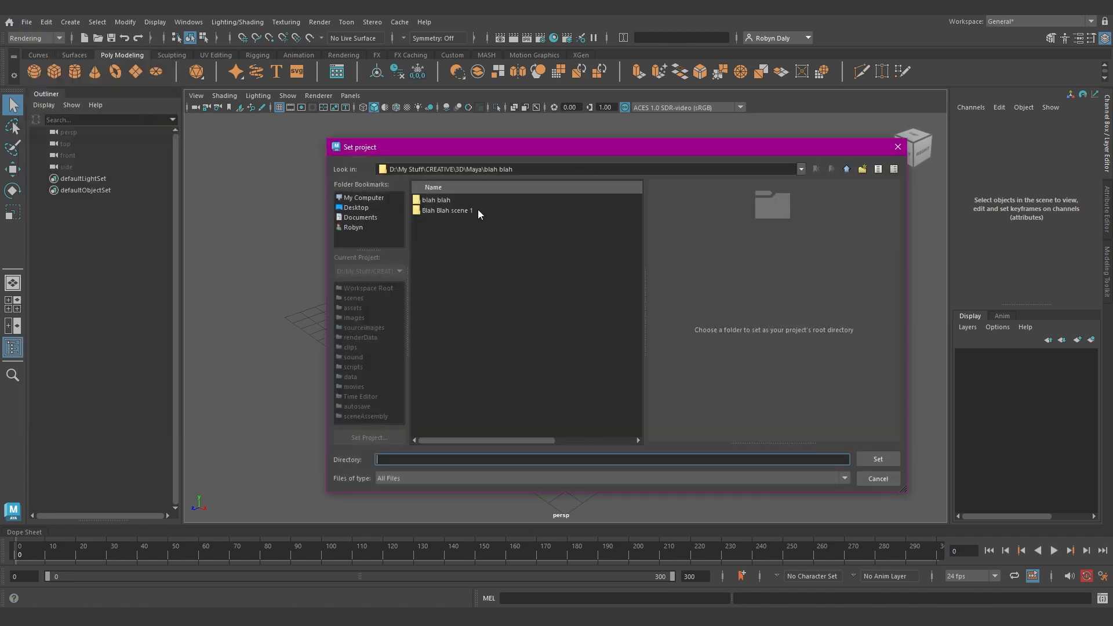
pyautogui.click(847, 169)
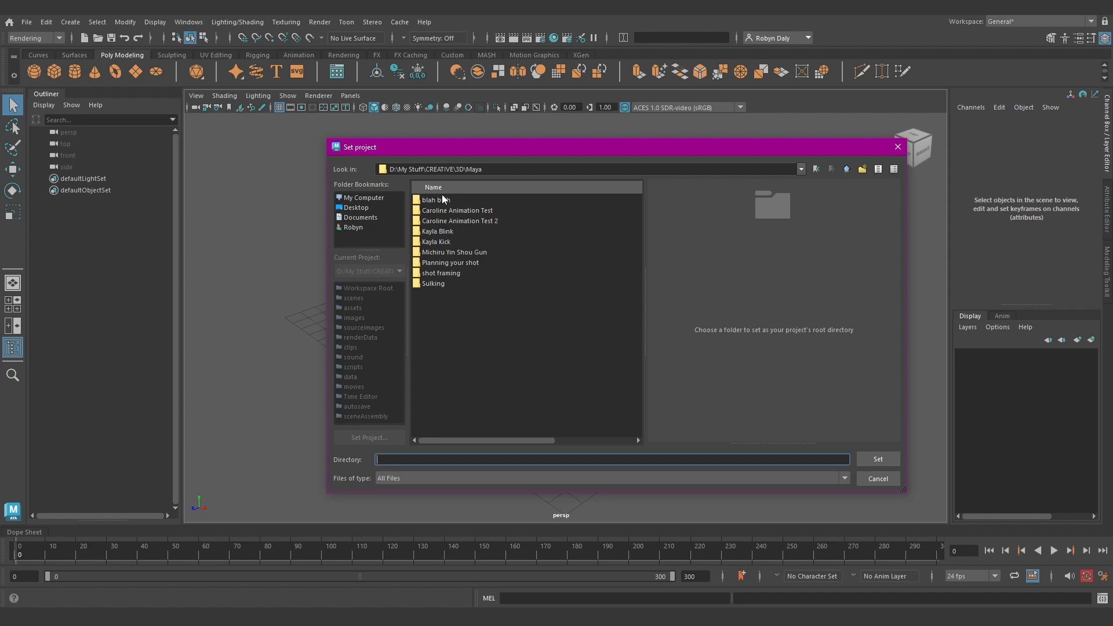
pyautogui.click(458, 211)
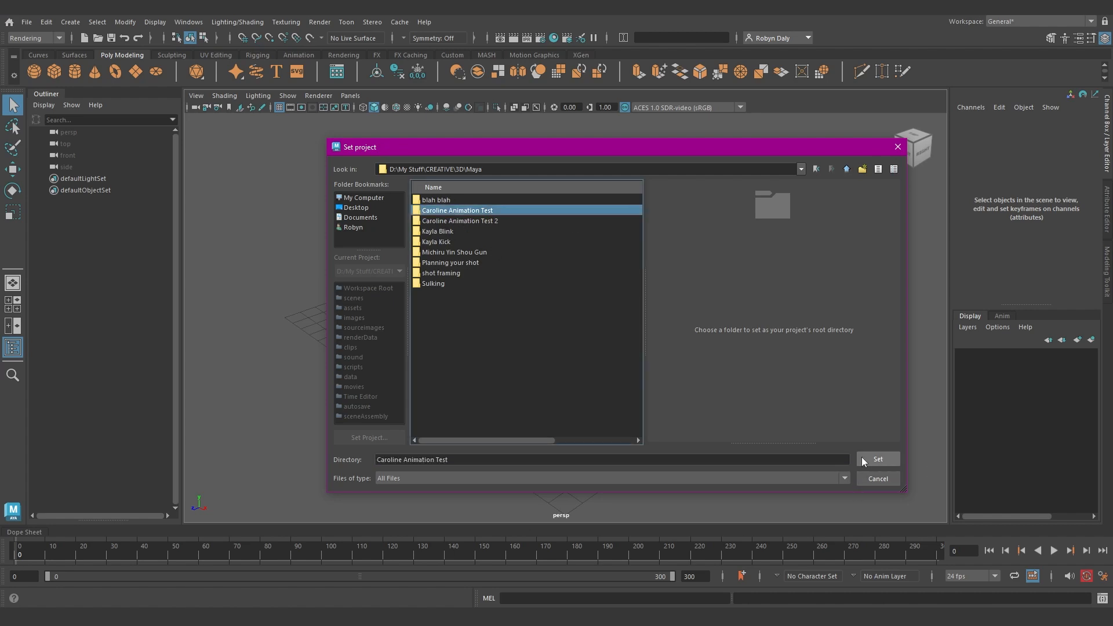
pyautogui.click(882, 459)
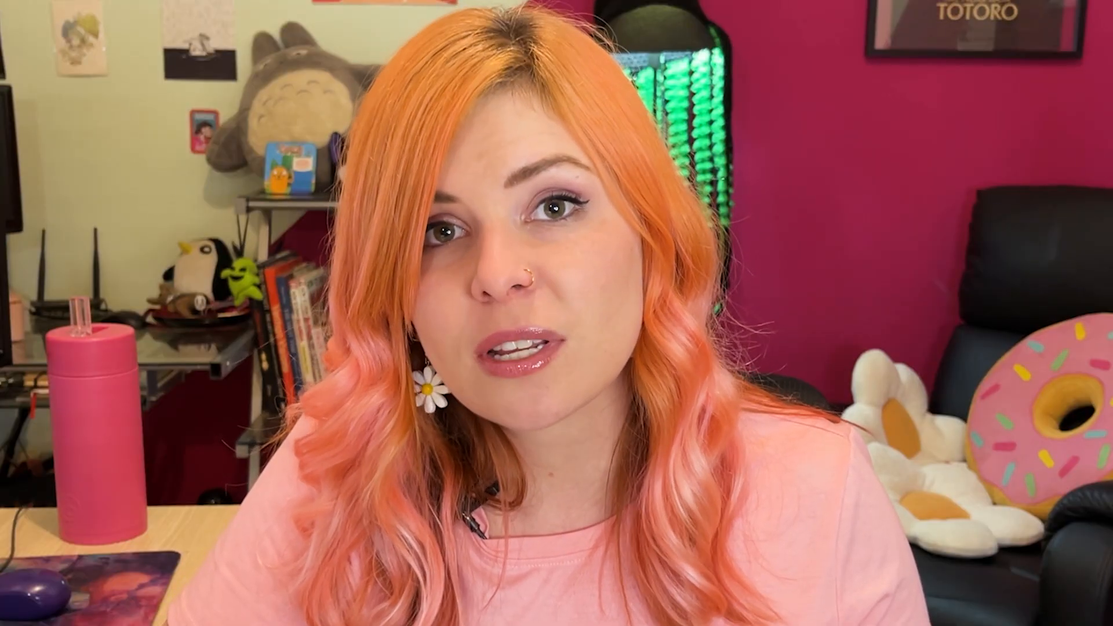
# Open the Files/Projects preferences and bring up the AutoSave settings
pyautogui.click(187, 22)
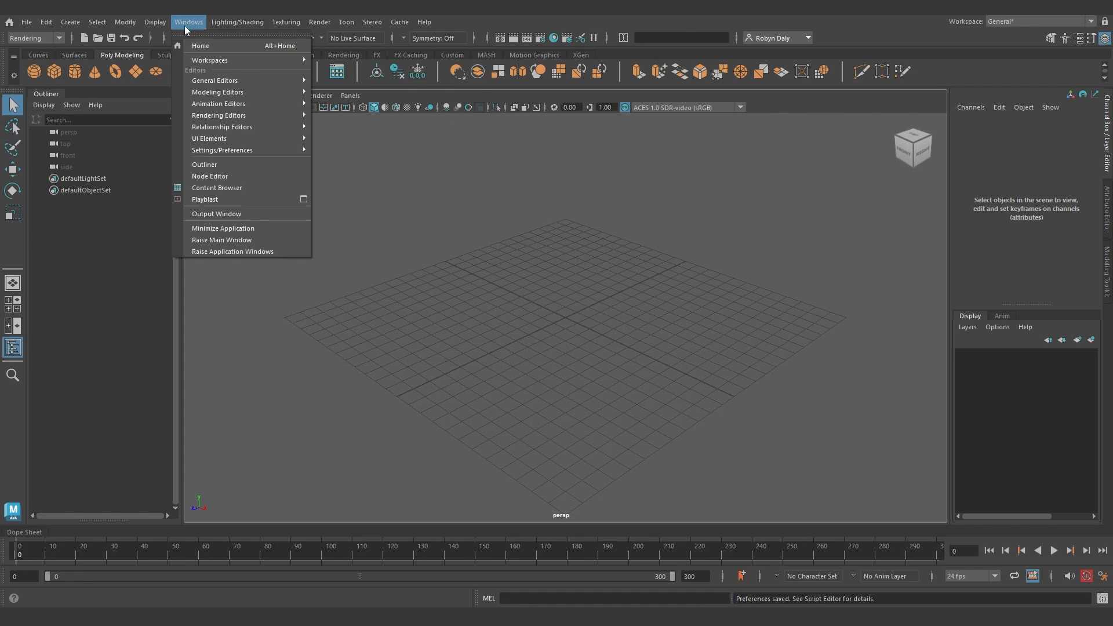
pyautogui.moveTo(241, 152)
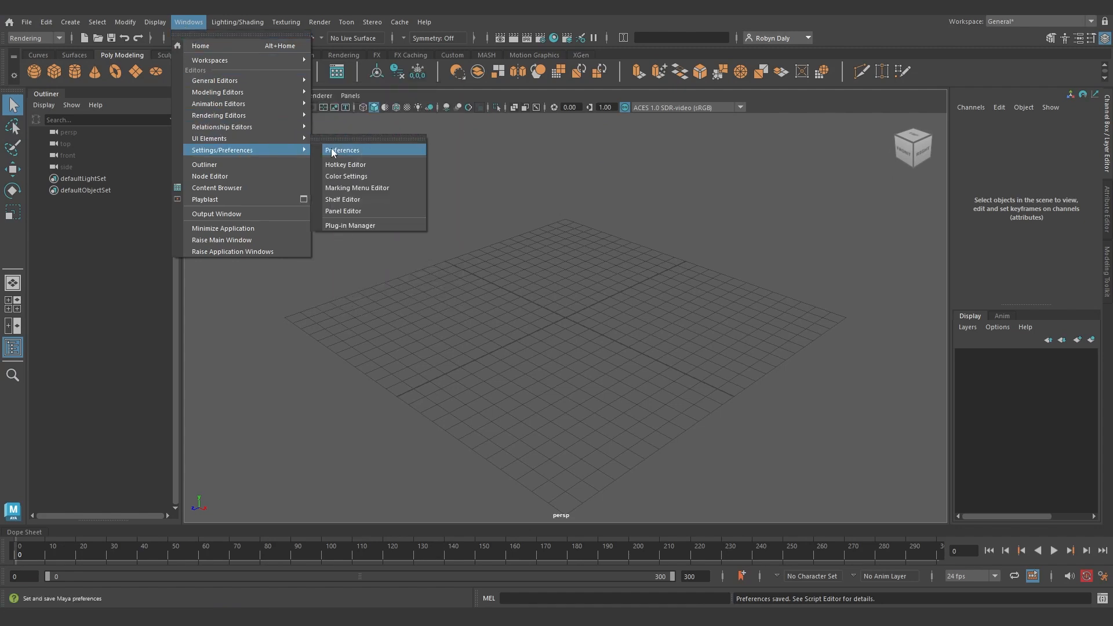
pyautogui.click(349, 149)
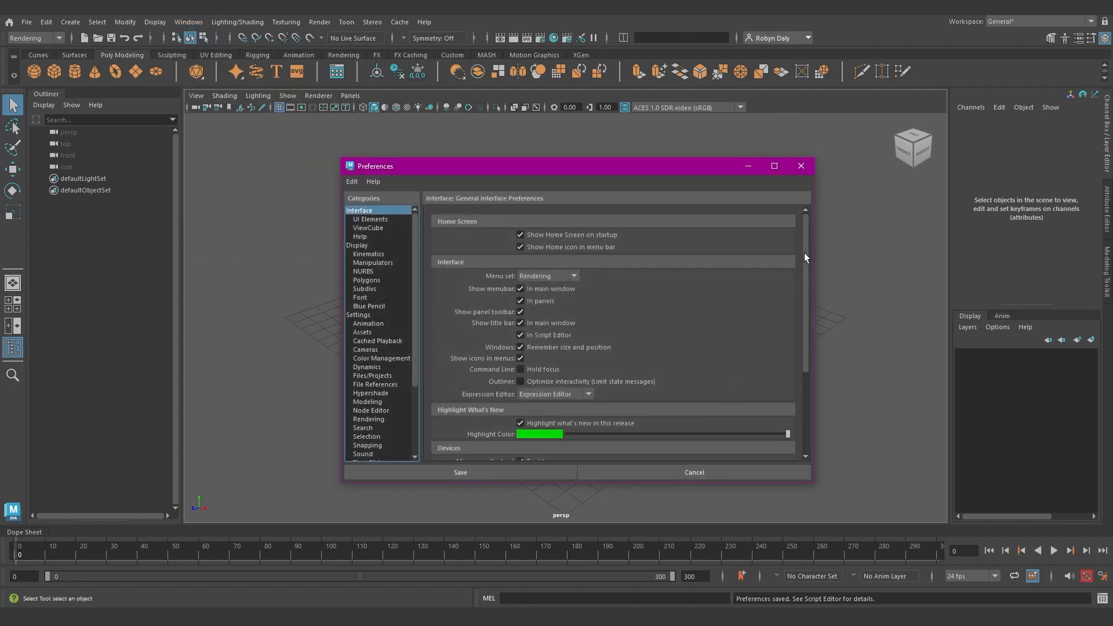
pyautogui.moveTo(412, 228); pyautogui.dragTo(384, 291)
pyautogui.click(374, 288)
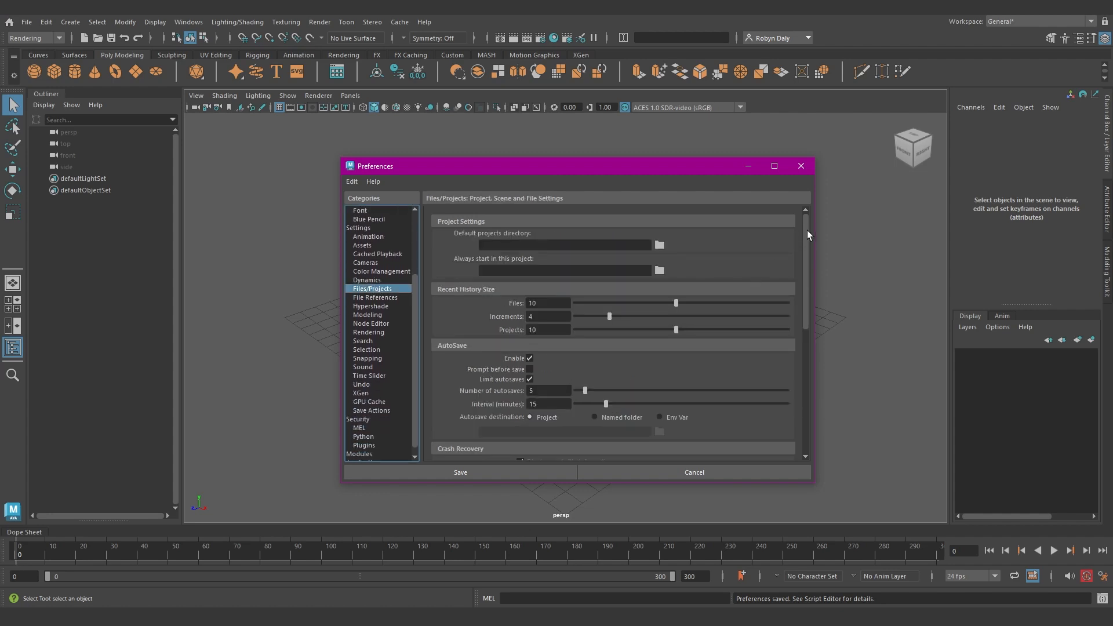
pyautogui.moveTo(807, 234); pyautogui.dragTo(735, 286)
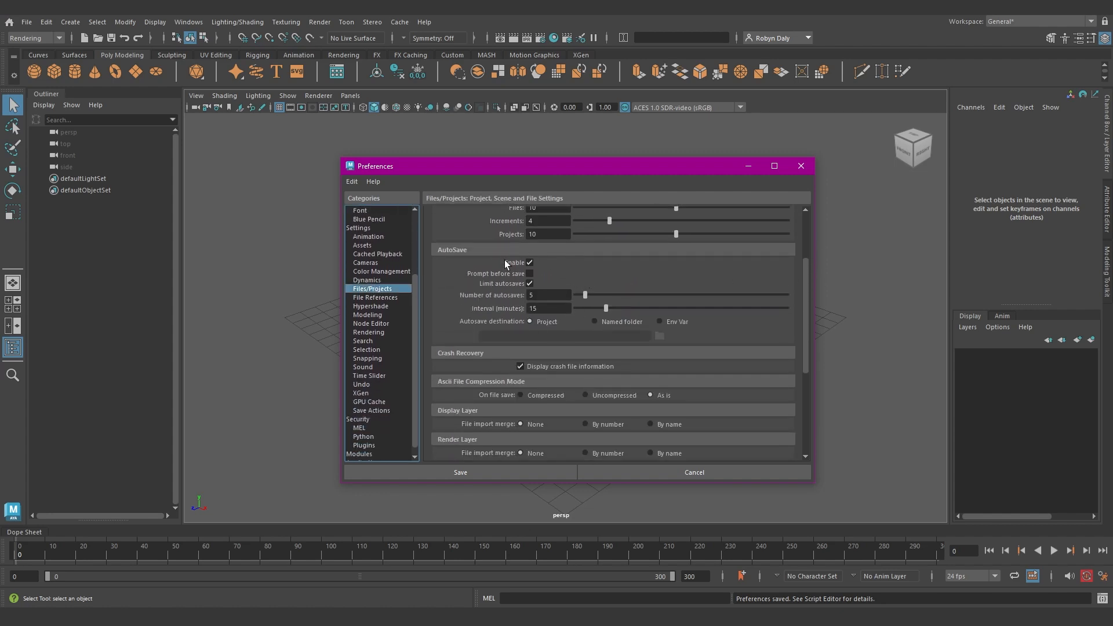
# Try toggling the AutoSave options Enable, Prompt before save and Limit autosaves, and discard the preference changes
pyautogui.click(530, 263)
pyautogui.click(530, 263)
pyautogui.click(529, 273)
pyautogui.click(530, 273)
pyautogui.click(530, 283)
pyautogui.click(723, 471)
pyautogui.press('r')
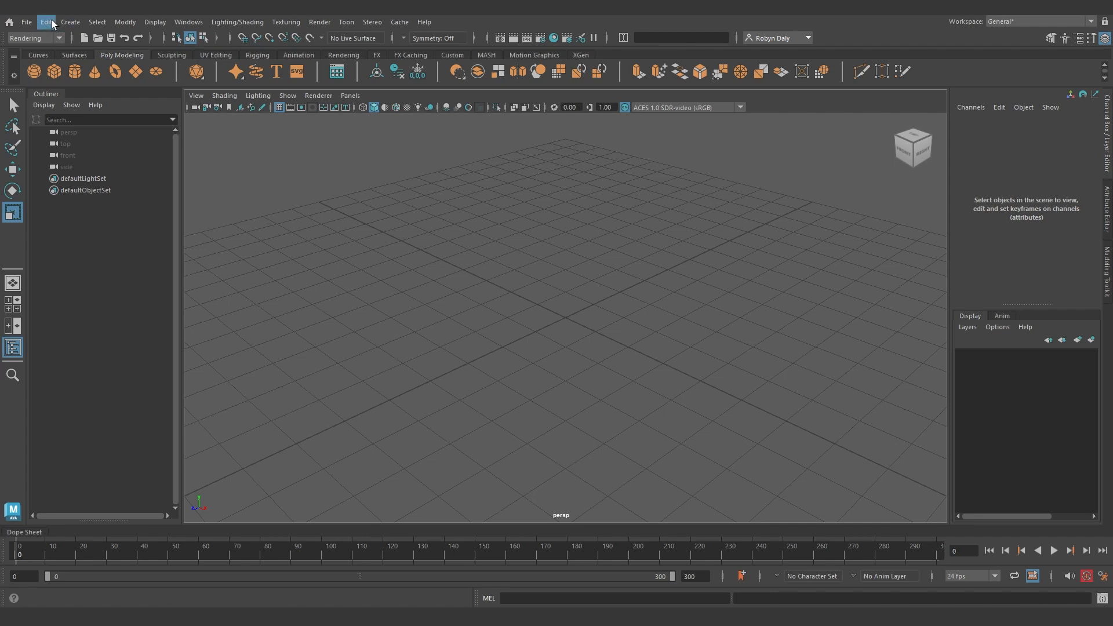
# Open the Save Scene options and switch Incremental save off and on again
pyautogui.click(34, 22)
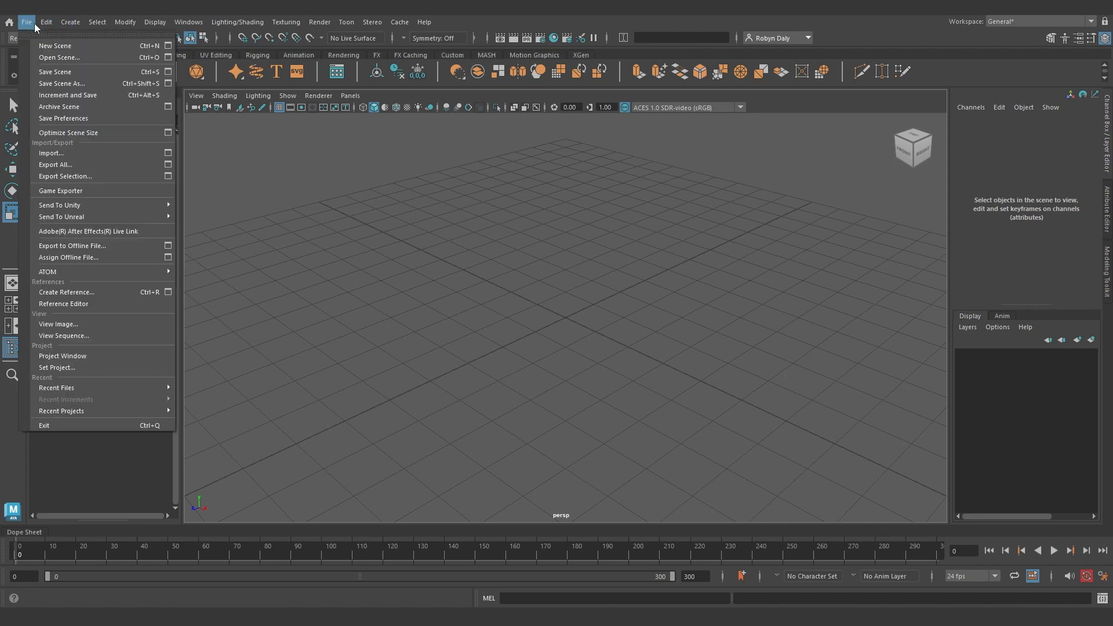
pyautogui.click(168, 72)
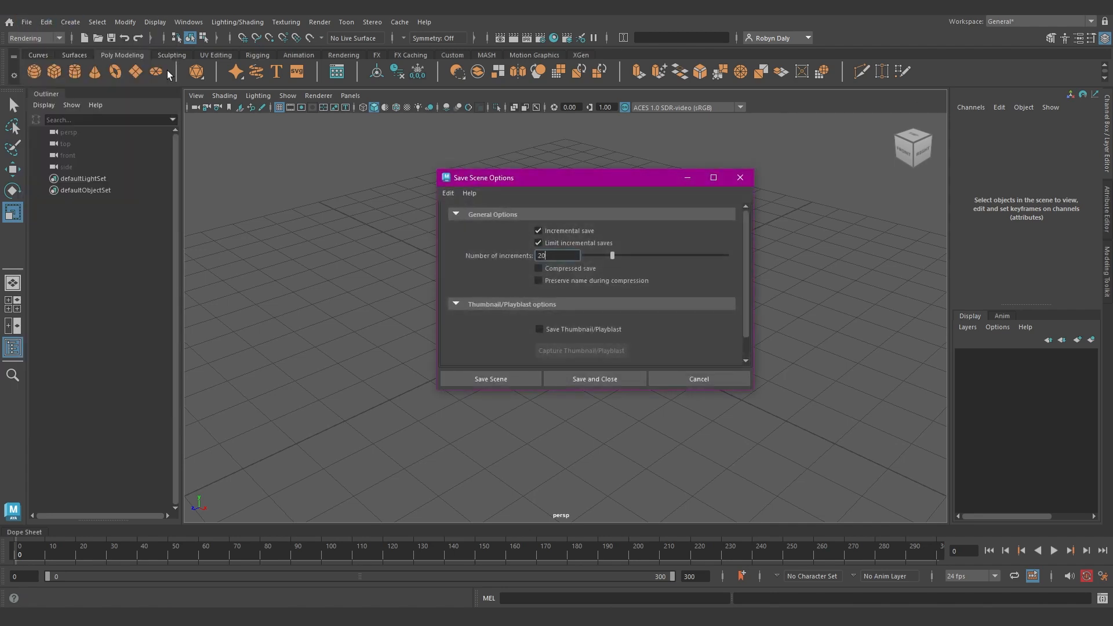
pyautogui.click(538, 231)
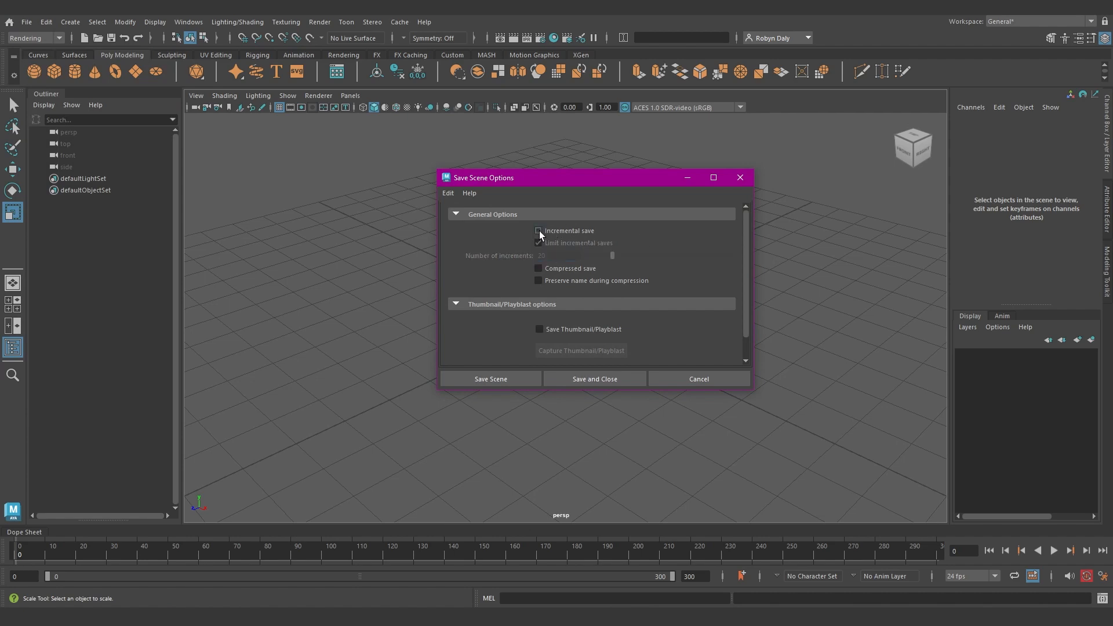
pyautogui.click(539, 231)
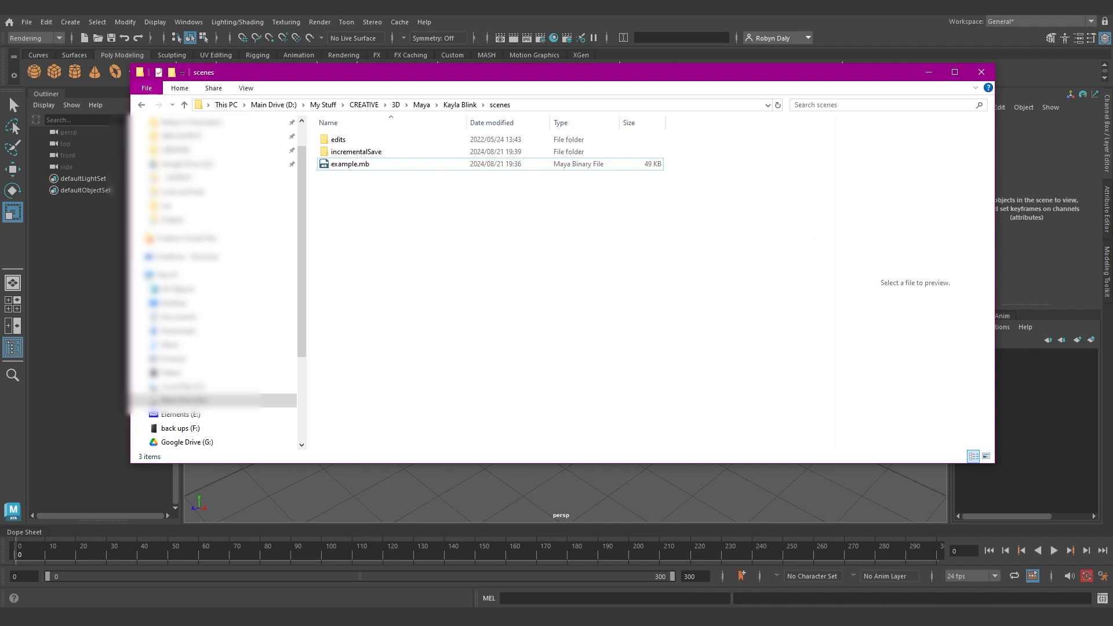
# Look through the Kayla Blink project's scenes folder and open its incrementalSave subfolder
pyautogui.click(460, 105)
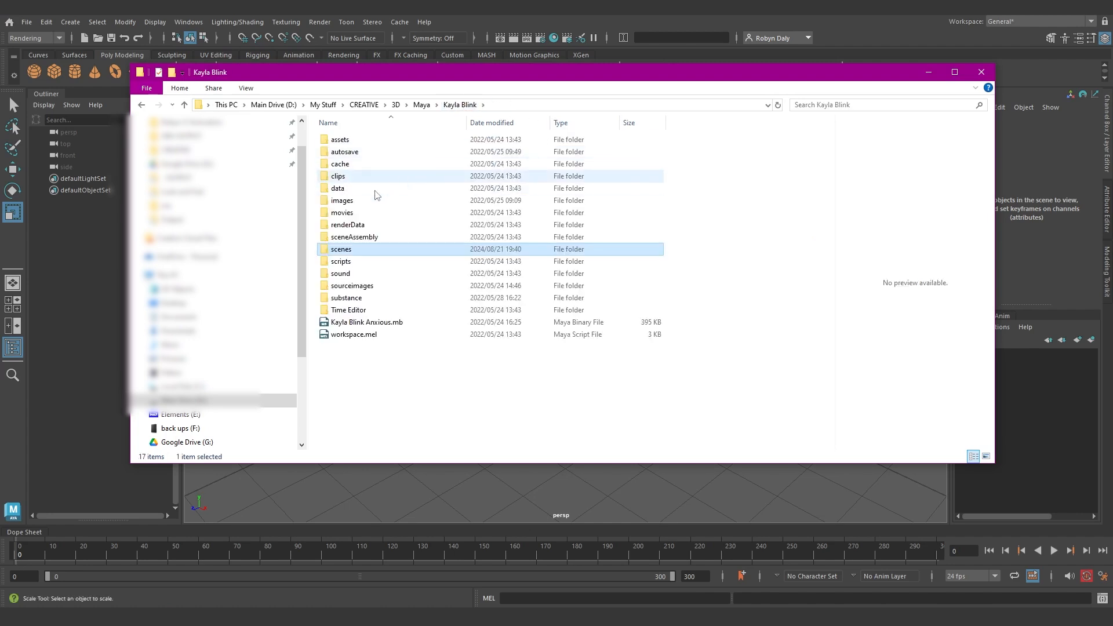
pyautogui.doubleClick(349, 249)
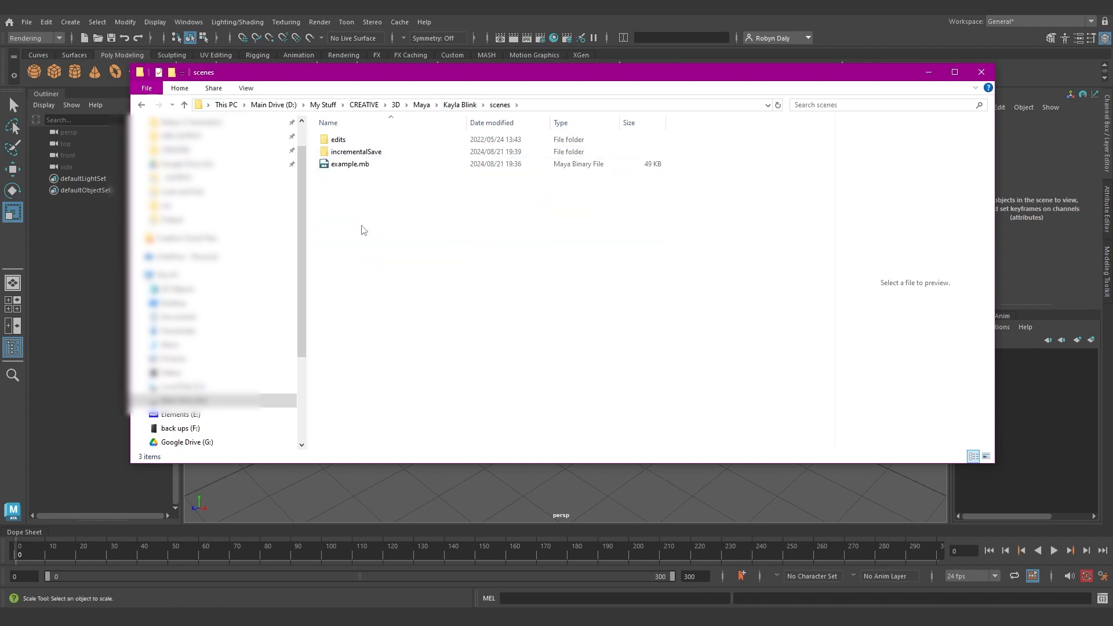
pyautogui.doubleClick(371, 152)
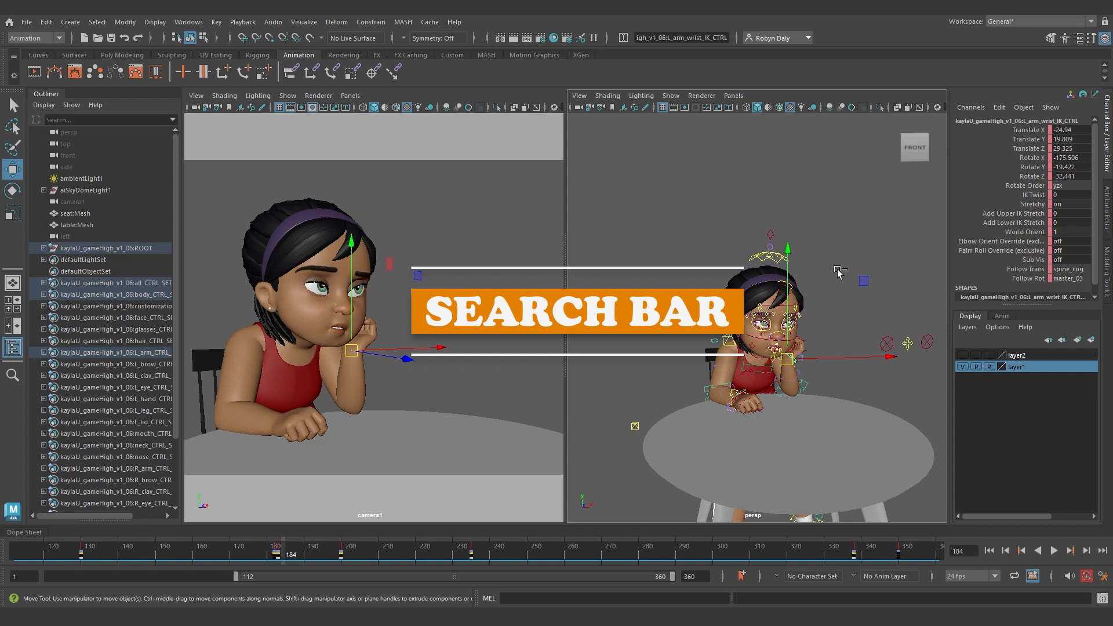
# Deselect the wrist control, search the tools and commands for "render", and clear the search
pyautogui.click(683, 242)
pyautogui.hotkey('ctrl', 'f')
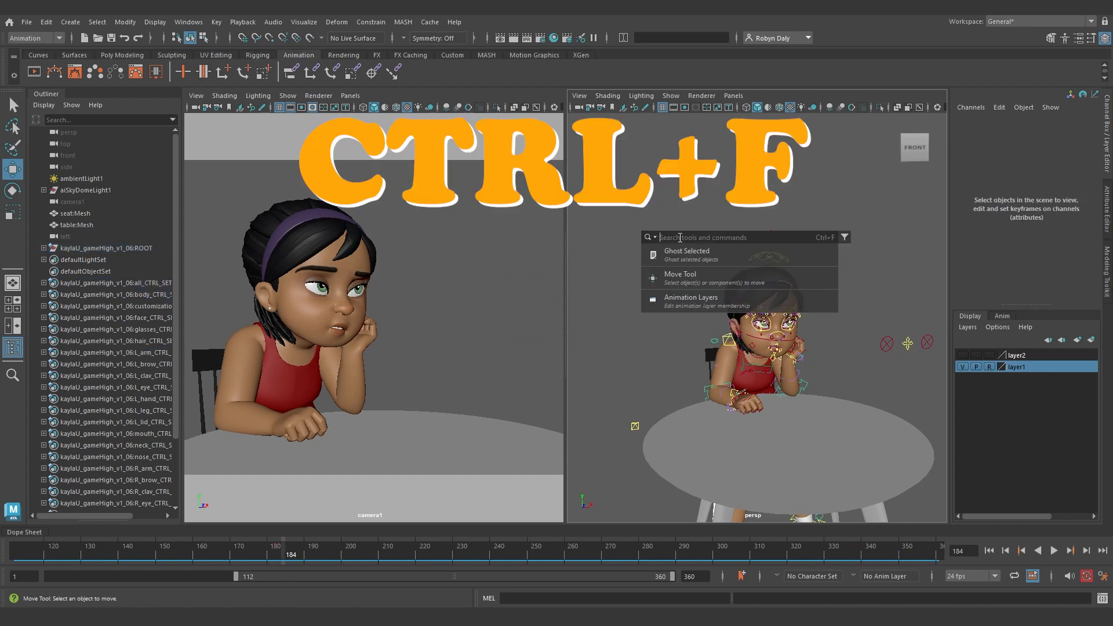
pyautogui.write('render')
pyautogui.press('BackSpace')
pyautogui.press('BackSpace')
pyautogui.press('BackSpace')
pyautogui.press('BackSpace')
pyautogui.press('BackSpace')
pyautogui.press('BackSpace')
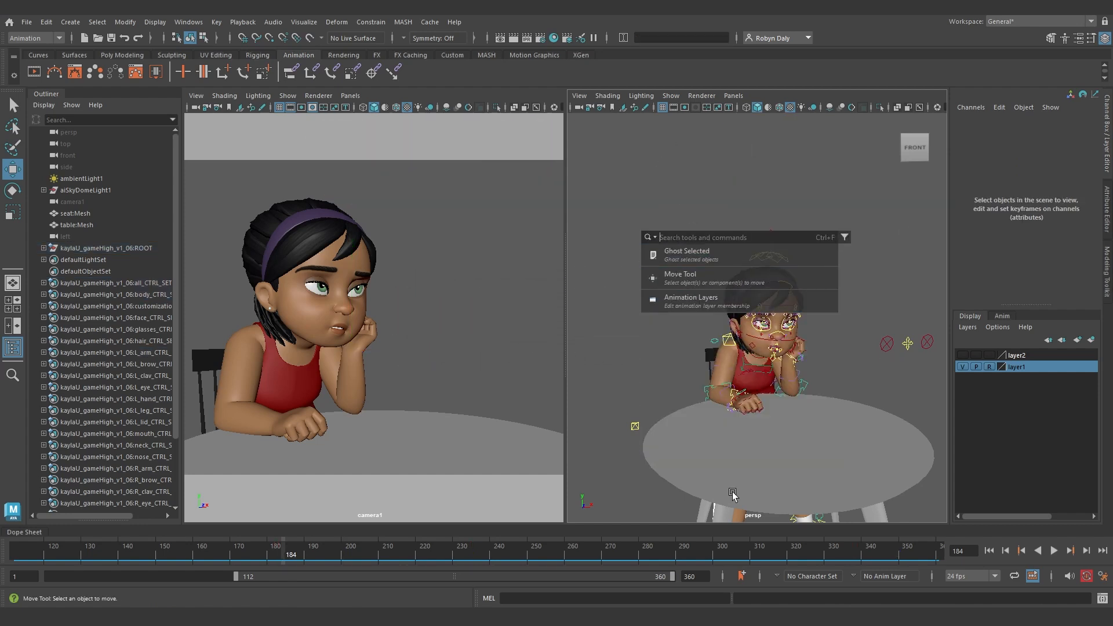
pyautogui.press('Escape')
# Search the tools and commands for "mov" and activate the Move Tool from the results
pyautogui.click(12, 375)
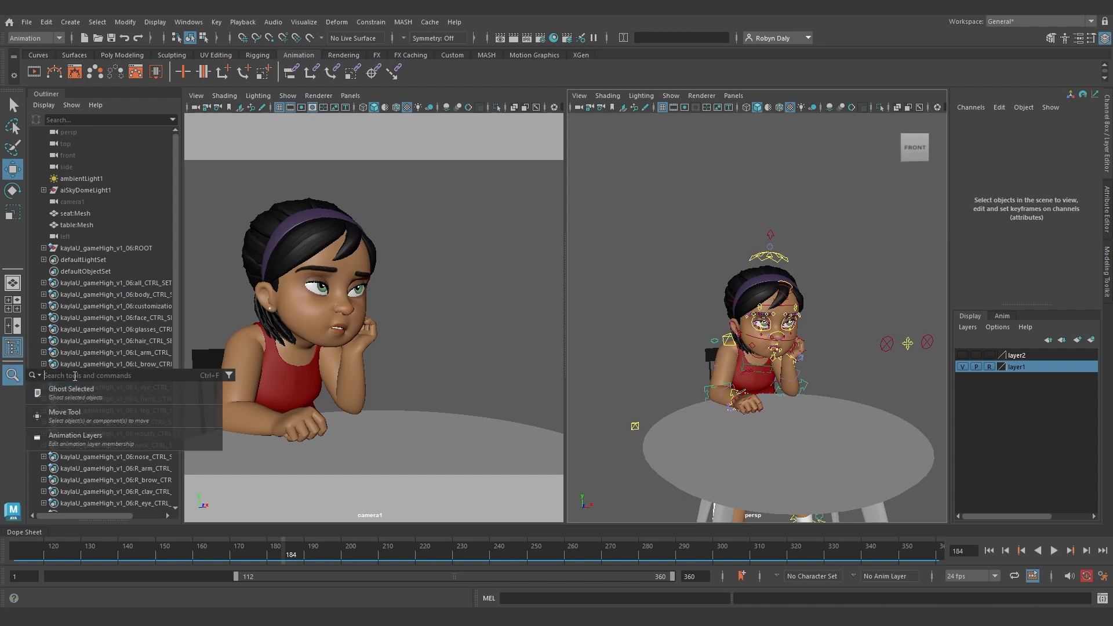
pyautogui.write('mov')
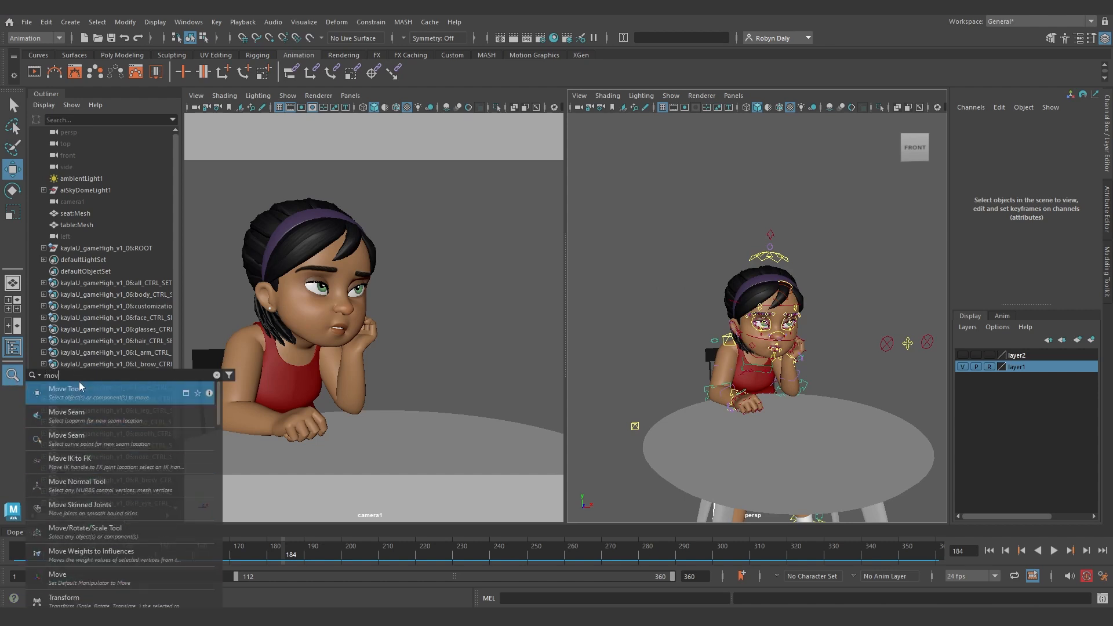
pyautogui.press('Return')
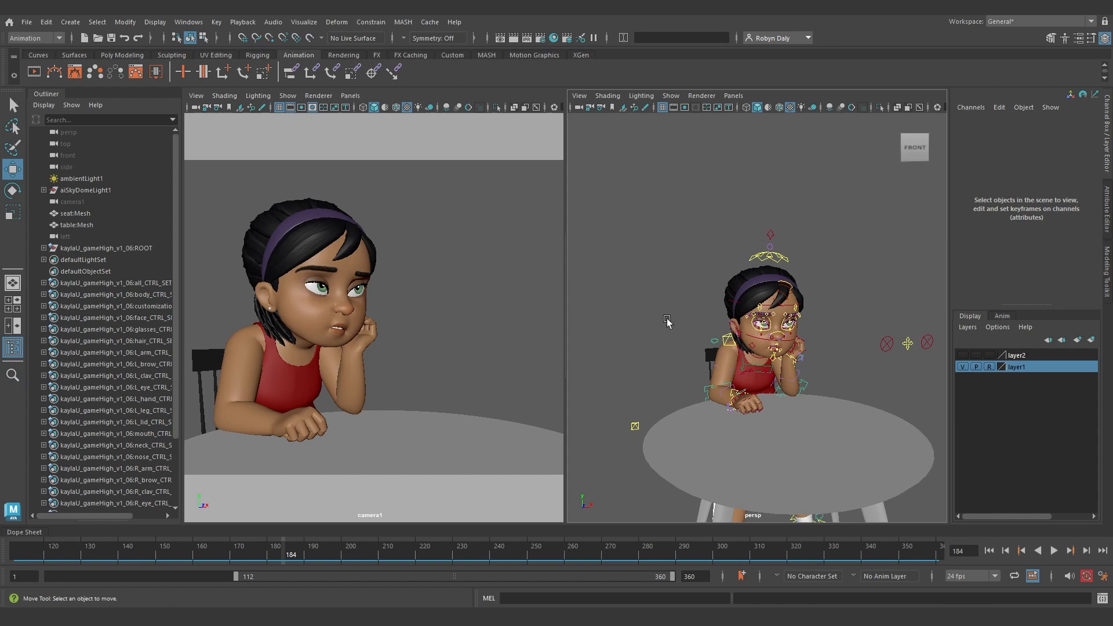
# Select the character's left elbow pin control and resize its Move manipulator, enlarging it, shrinking it and enlarging it again
pyautogui.moveTo(779, 377); pyautogui.dragTo(871, 417)
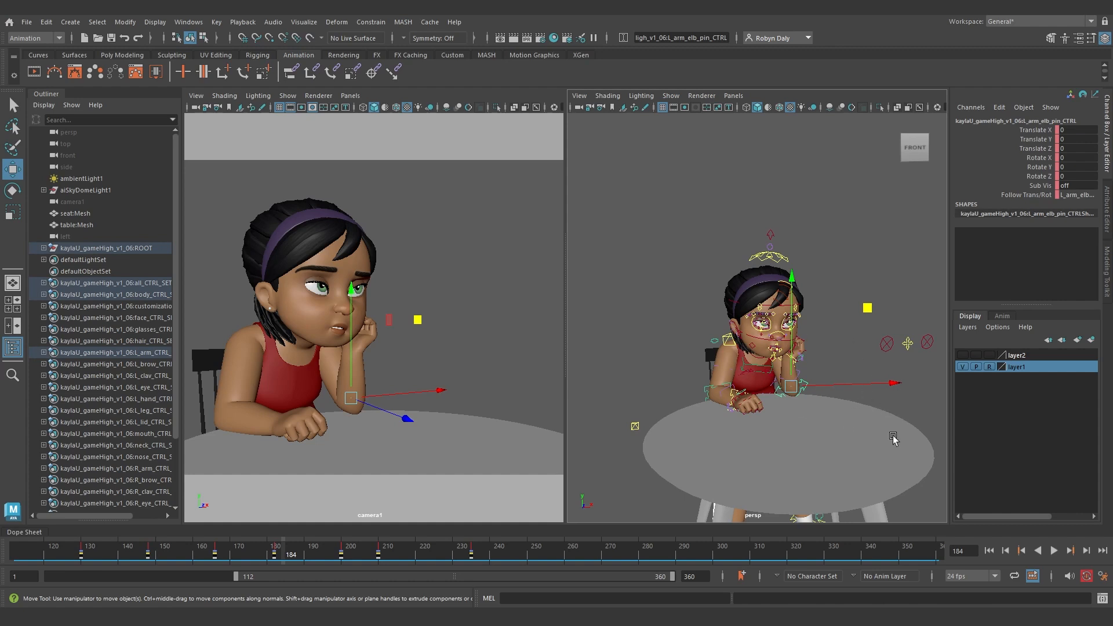
pyautogui.press('+')
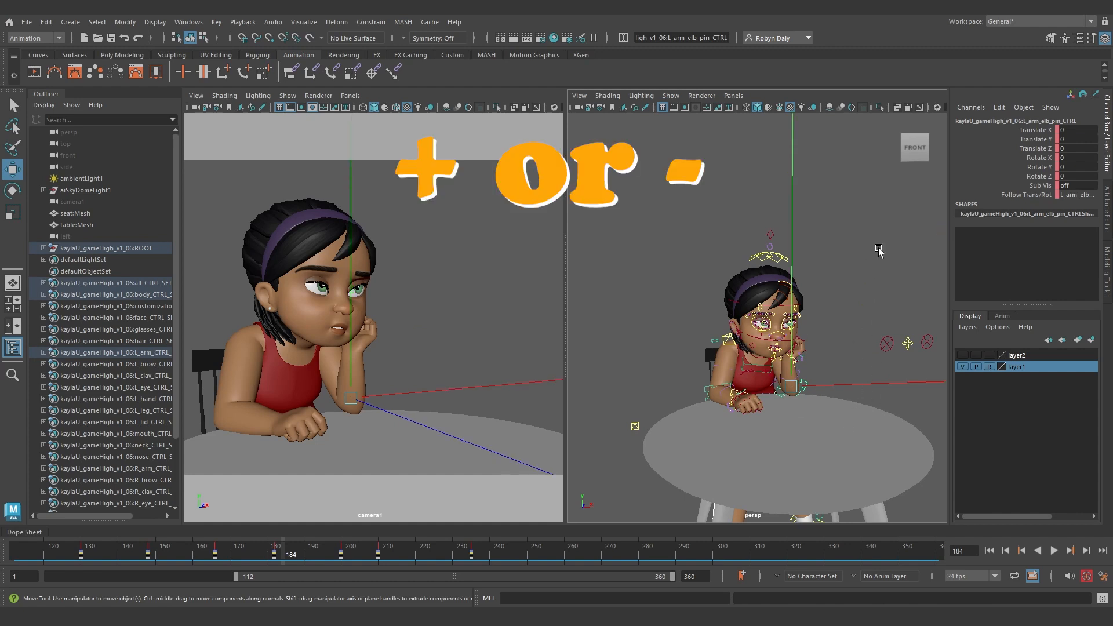
pyautogui.press('-')
pyautogui.press('-')
pyautogui.press('-')
pyautogui.press('-')
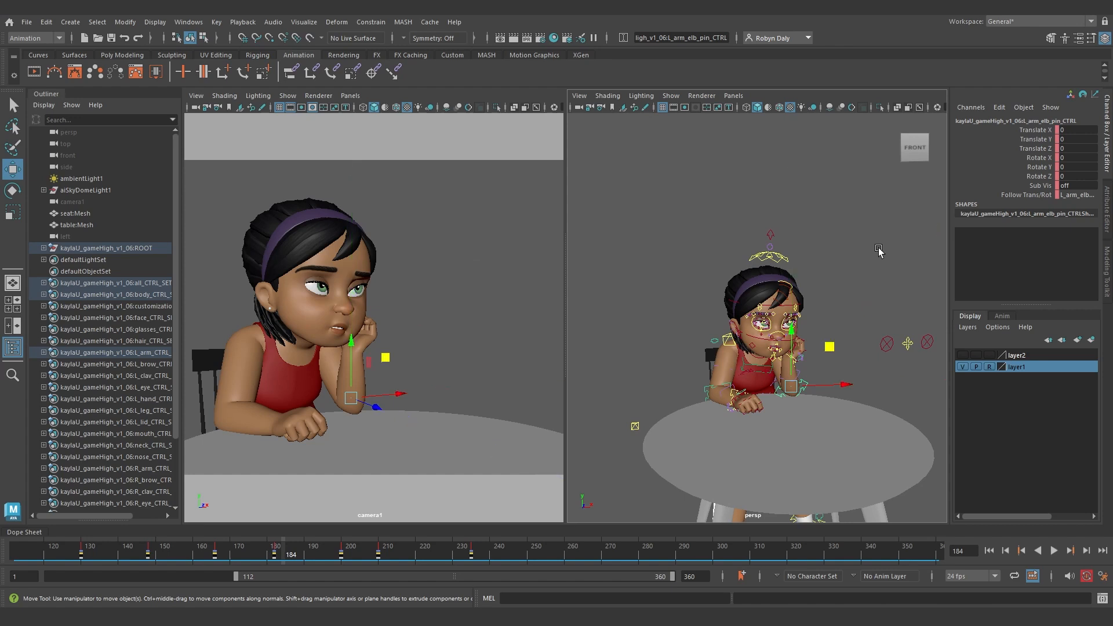
pyautogui.press('+')
pyautogui.press('+')
pyautogui.press('+')
pyautogui.press('+')
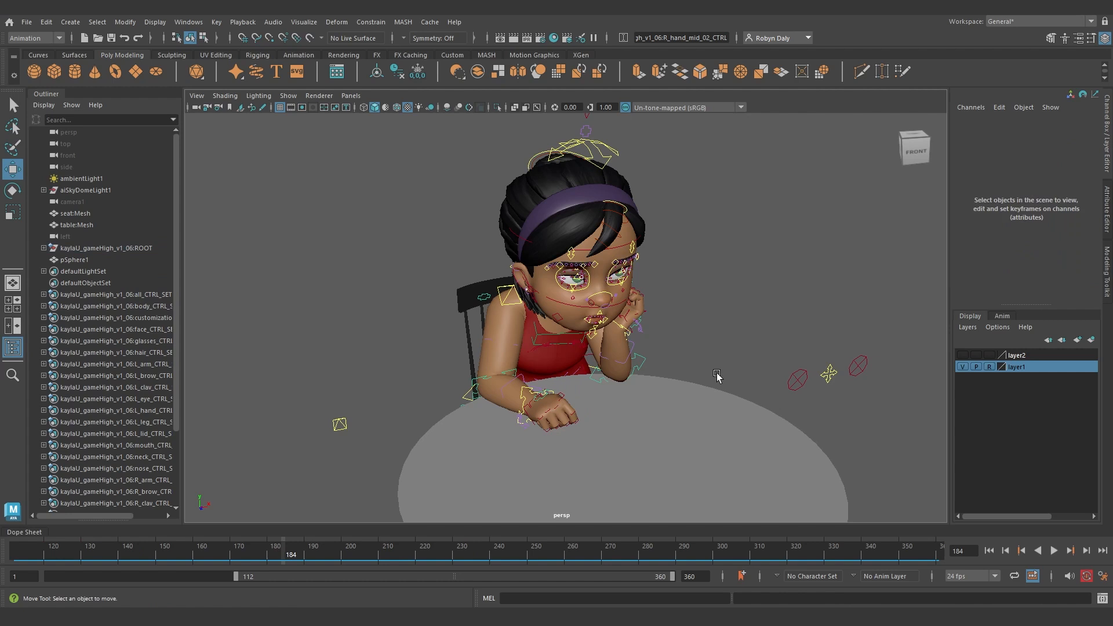
# Select a ring finger control on the character's right hand and frame it in the perspective view
pyautogui.click(549, 411)
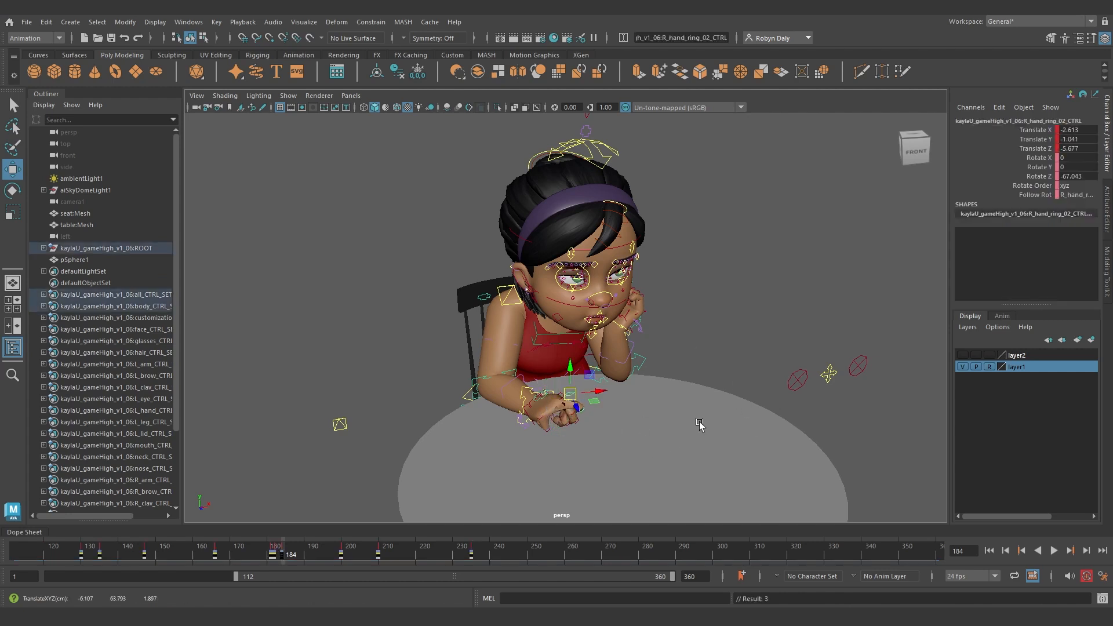
pyautogui.keyDown('alt'); pyautogui.moveTo(774, 382); pyautogui.dragTo(723, 321); pyautogui.keyUp('alt')
pyautogui.press('f')
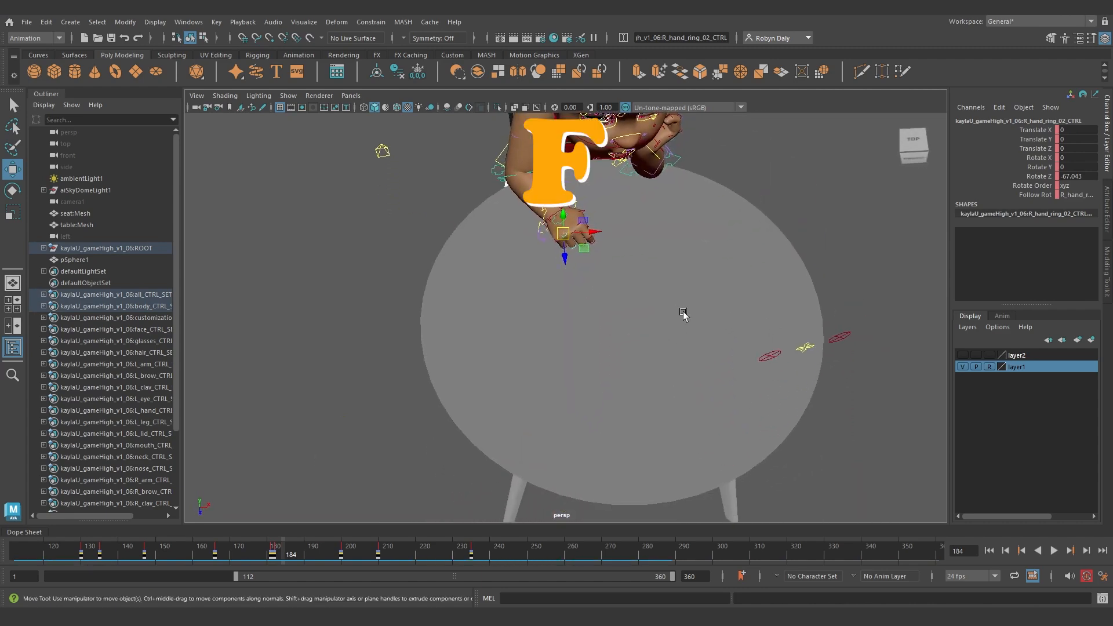
pyautogui.scroll(-5, 681, 400)
pyautogui.keyDown('alt'); pyautogui.moveTo(679, 400); pyautogui.dragTo(676, 417); pyautogui.keyUp('alt')
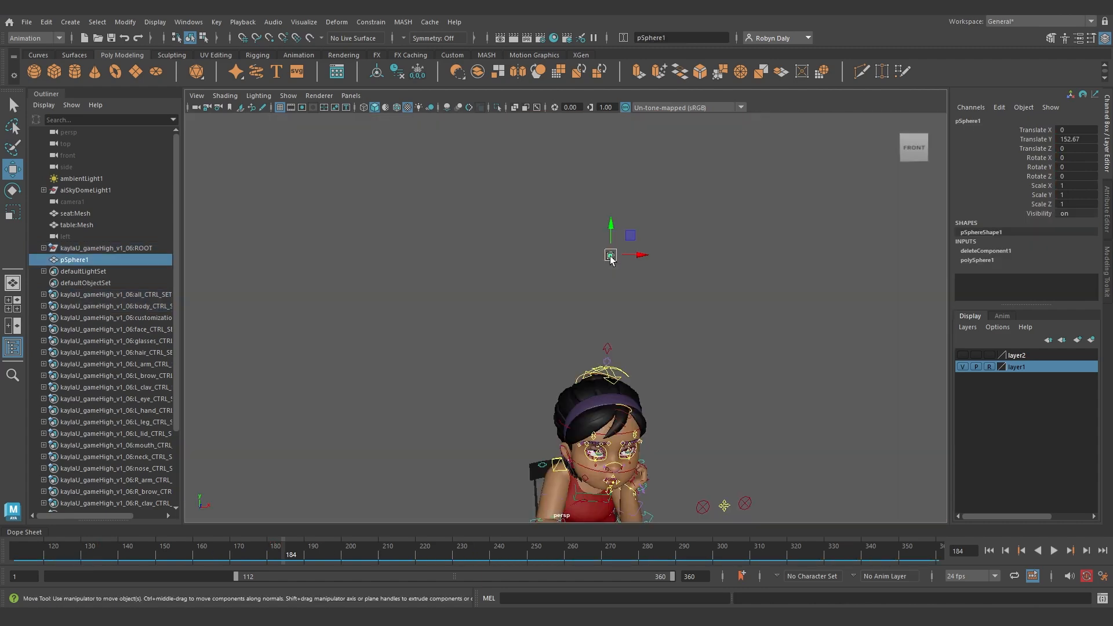
# Switch the tiny pSphere1 mesh above the character's head to vertex mode and select its vertex
pyautogui.moveTo(610, 259); pyautogui.dragTo(553, 259, button='right')
pyautogui.click(611, 255)
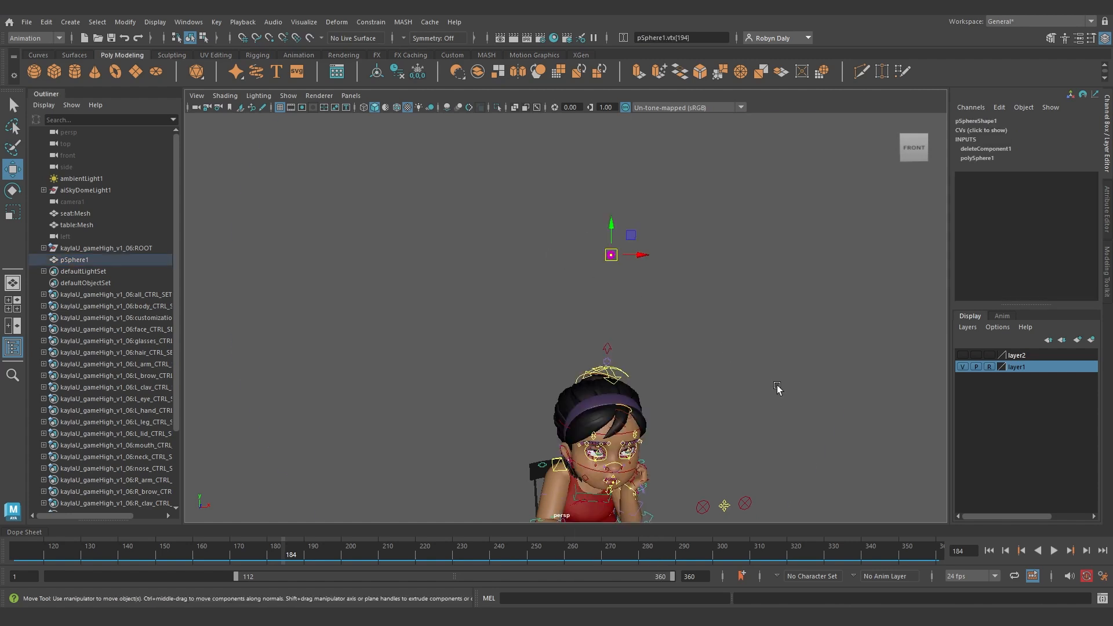
pyautogui.scroll(-8, 579, 278)
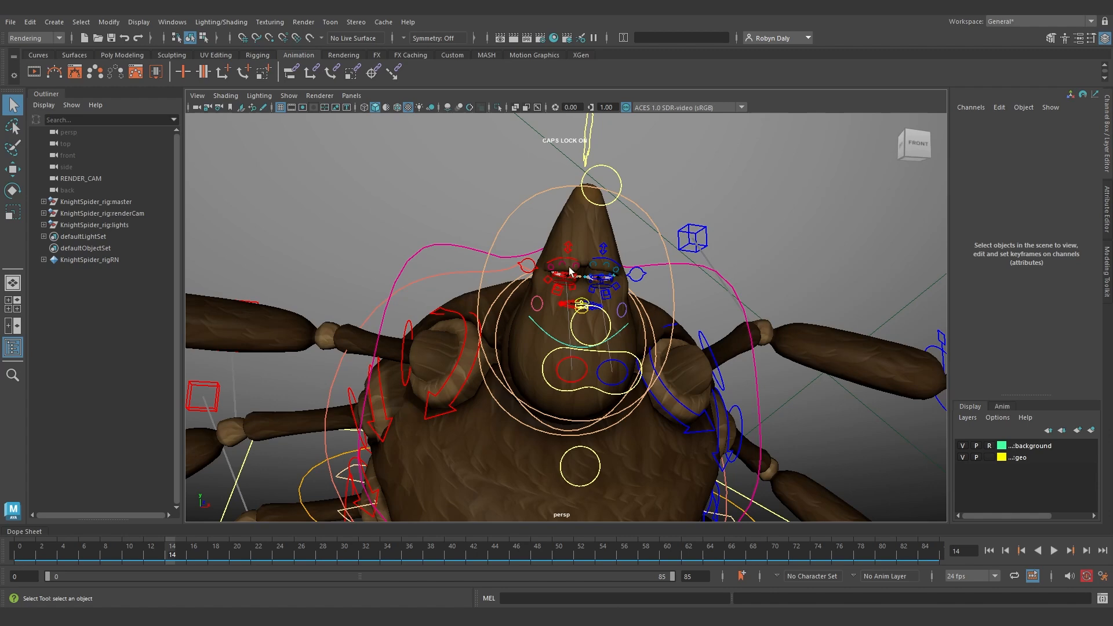
# Select controls around the right side of the spider character's mouth and frame the upper lip control
pyautogui.click(563, 306)
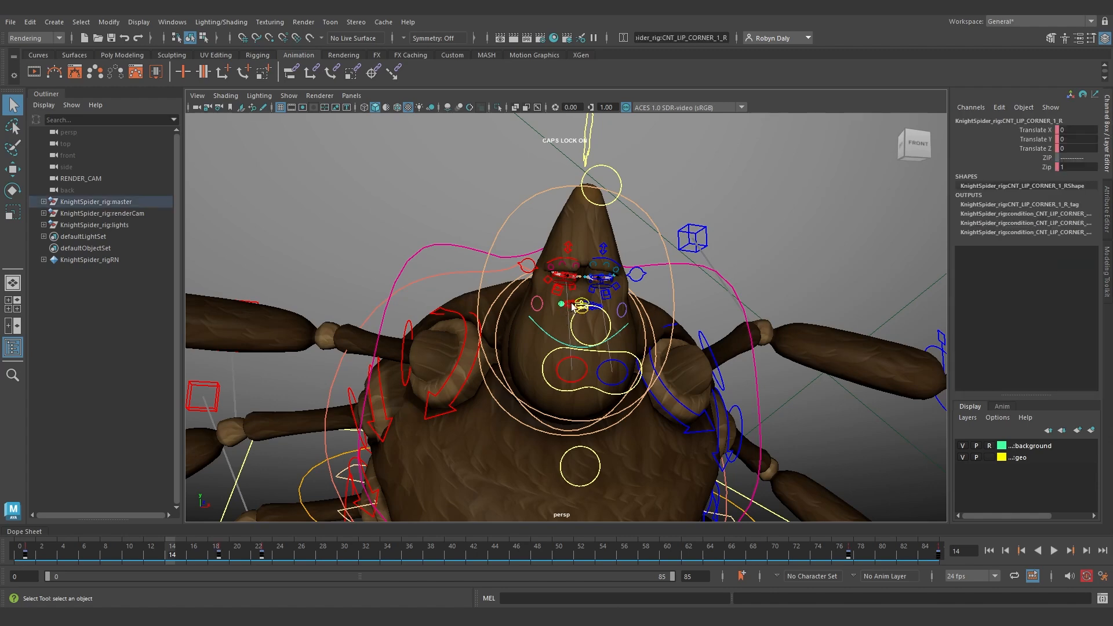
pyautogui.click(571, 302)
pyautogui.press('f')
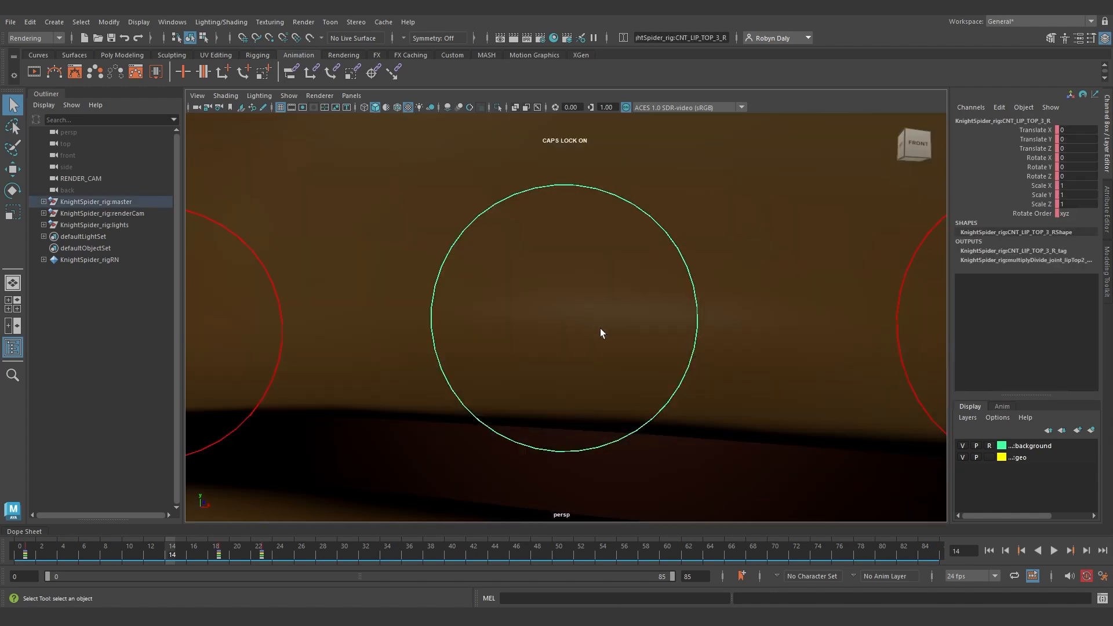
pyautogui.scroll(-6, 600, 328)
pyautogui.click(546, 342)
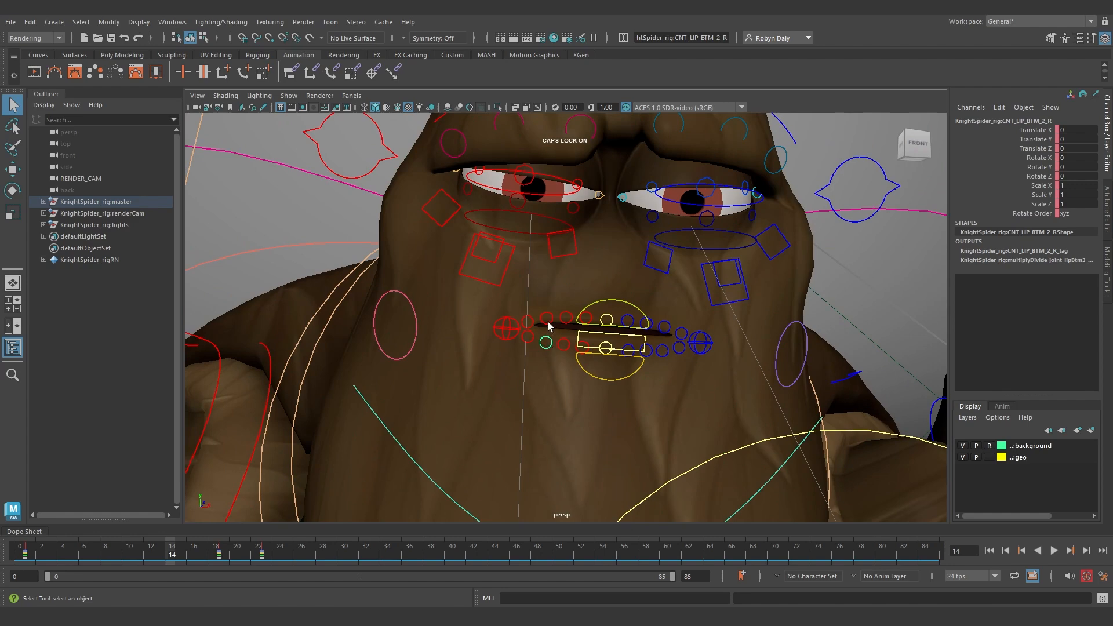
pyautogui.click(546, 318)
pyautogui.scroll(-10, 546, 318)
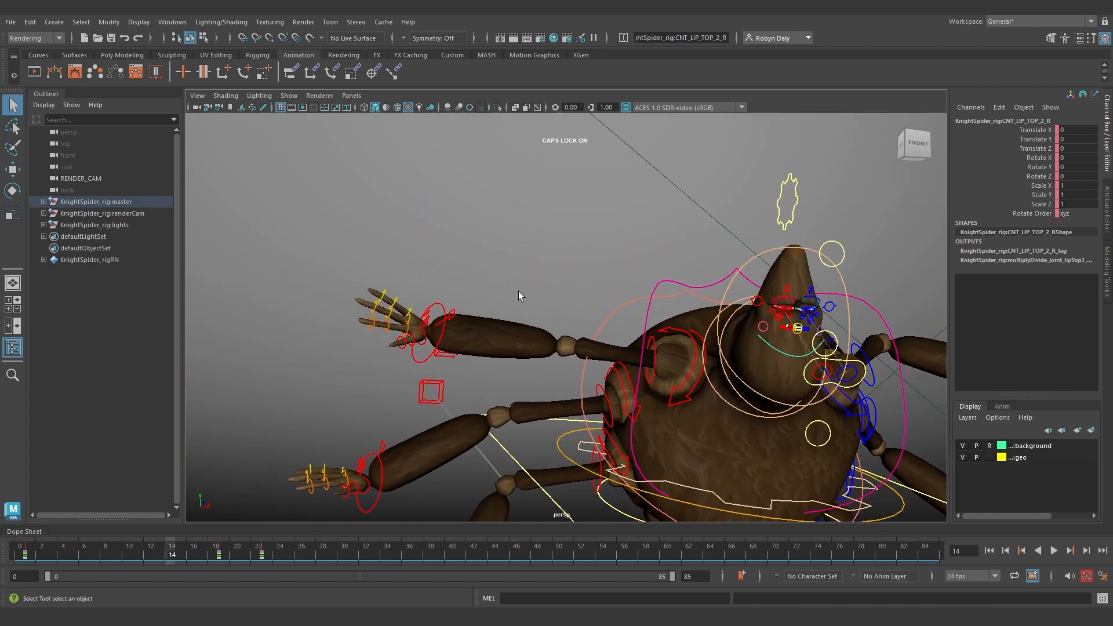
# Select the CNT_UPP_RING_3_R finger control on the spider's upper right hand and return the view to the face
pyautogui.scroll(5, 382, 333)
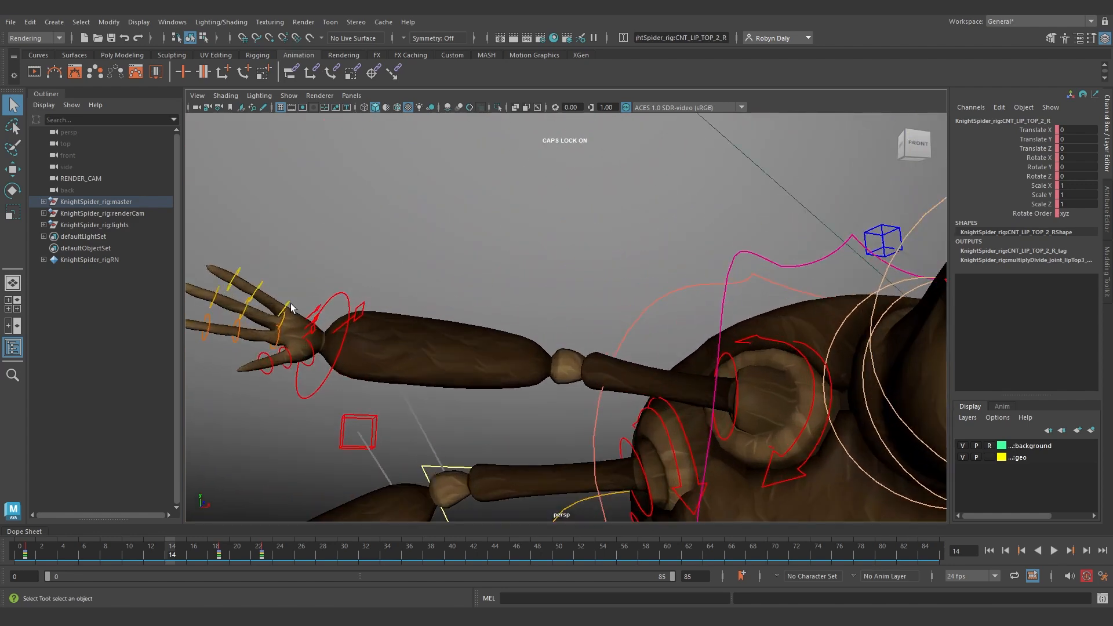
pyautogui.click(260, 300)
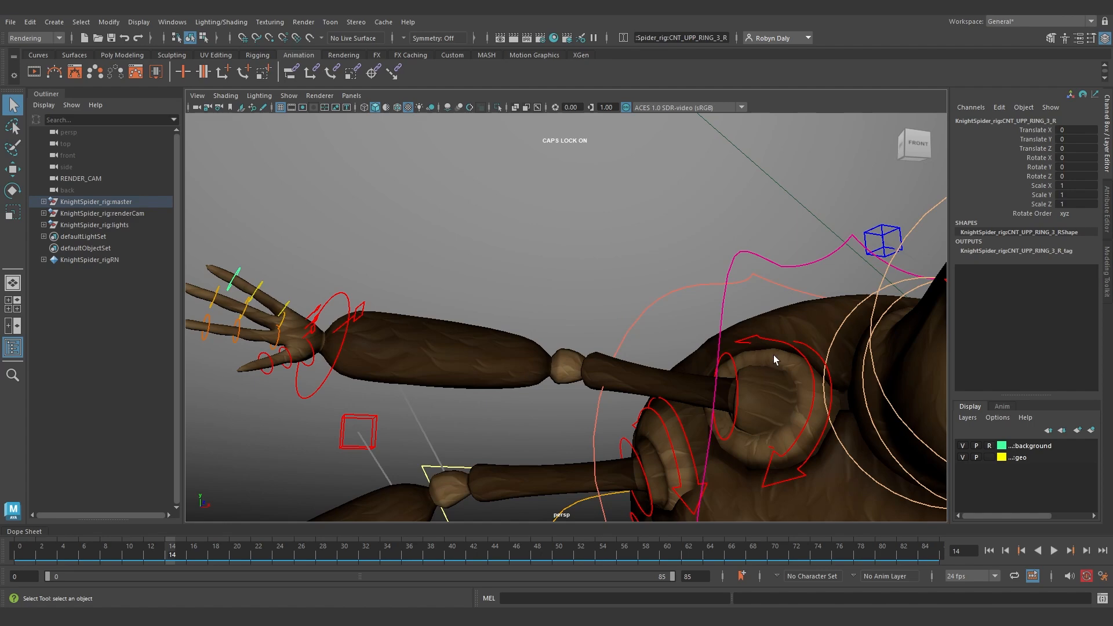
pyautogui.keyDown('alt'); pyautogui.moveTo(773, 359); pyautogui.dragTo(600, 288); pyautogui.keyUp('alt')
pyautogui.scroll(4, 574, 339)
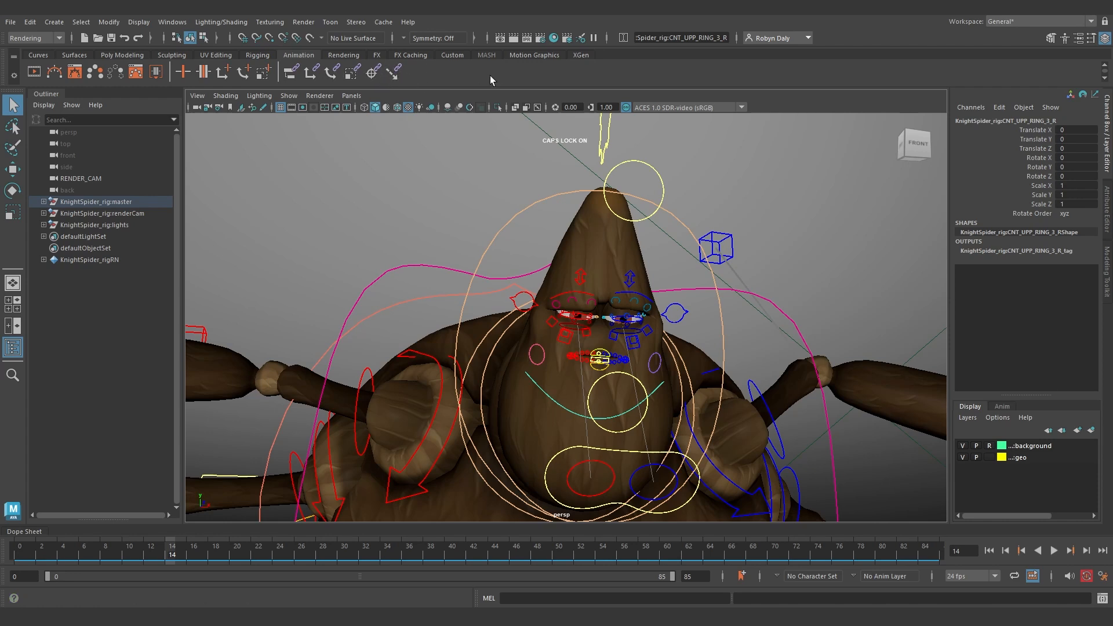
# Turn off Caps Lock, open the Script Editor, and log selections of the head IK, top squash and upper left arm pole controls
pyautogui.press('capslock')
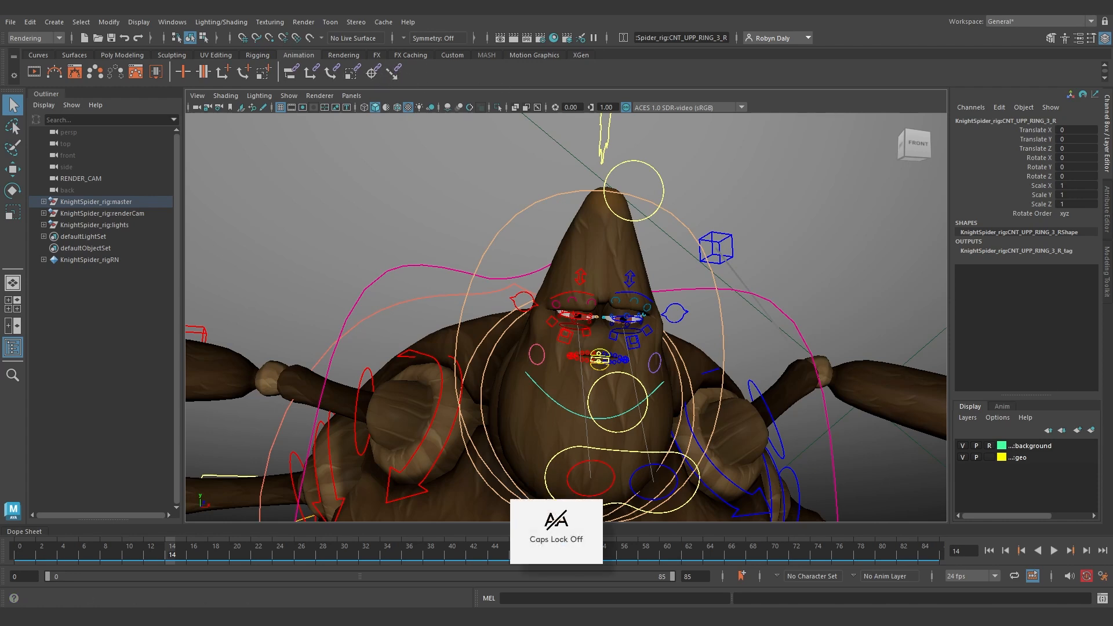
pyautogui.click(1102, 599)
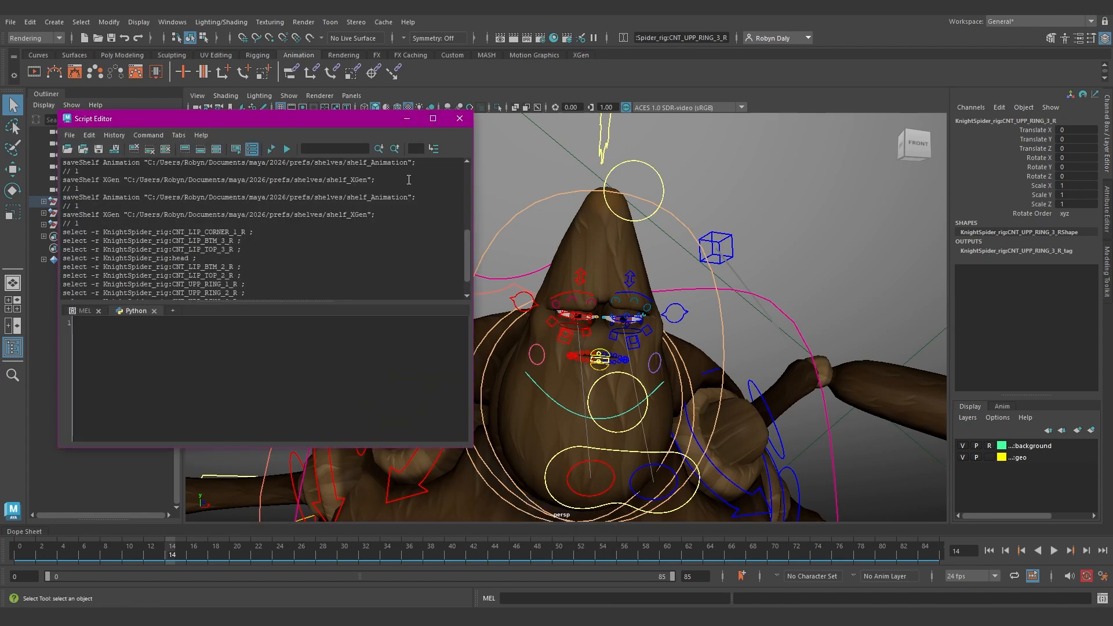
pyautogui.scroll(-1, 325, 245)
pyautogui.click(568, 192)
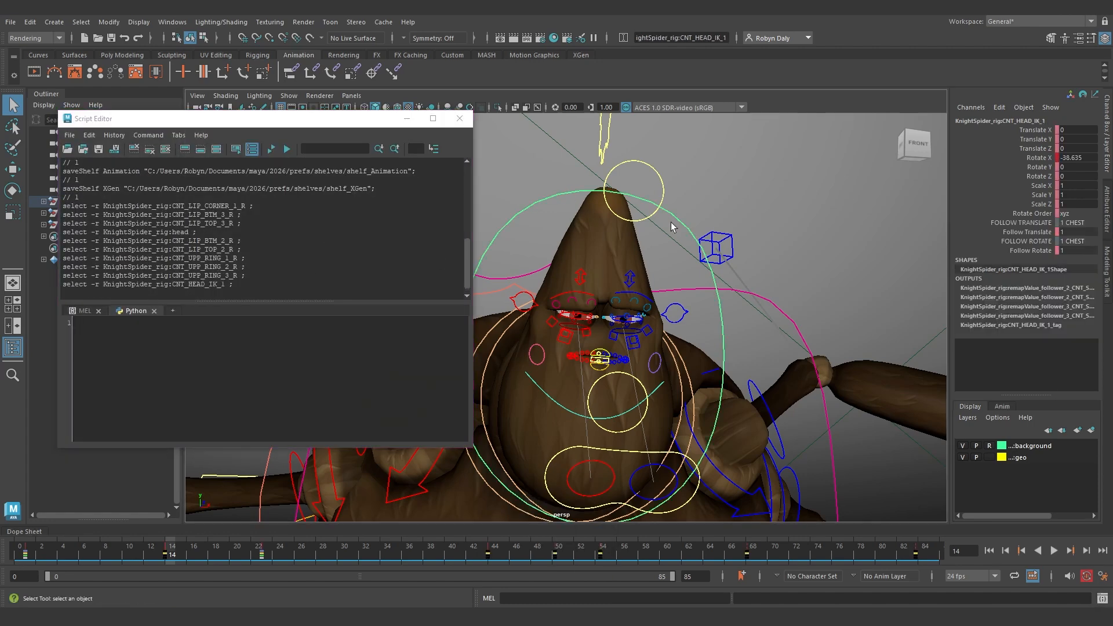
pyautogui.click(653, 217)
pyautogui.click(718, 241)
pyautogui.click(718, 290)
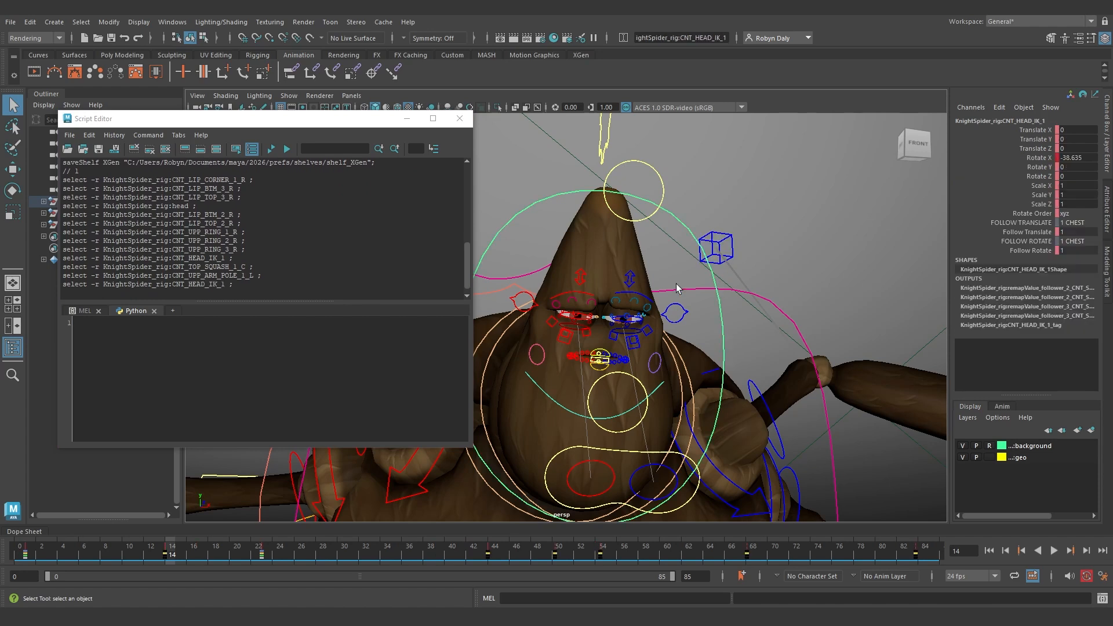
# Clear the Script Editor's history and switch its input area to MEL
pyautogui.click(166, 151)
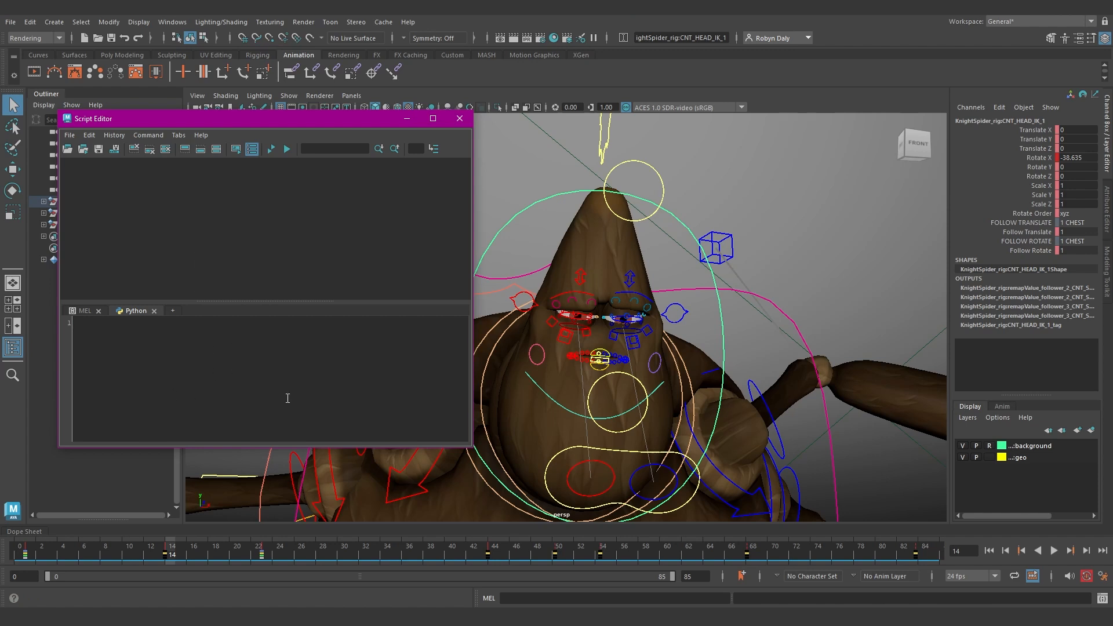
pyautogui.click(81, 312)
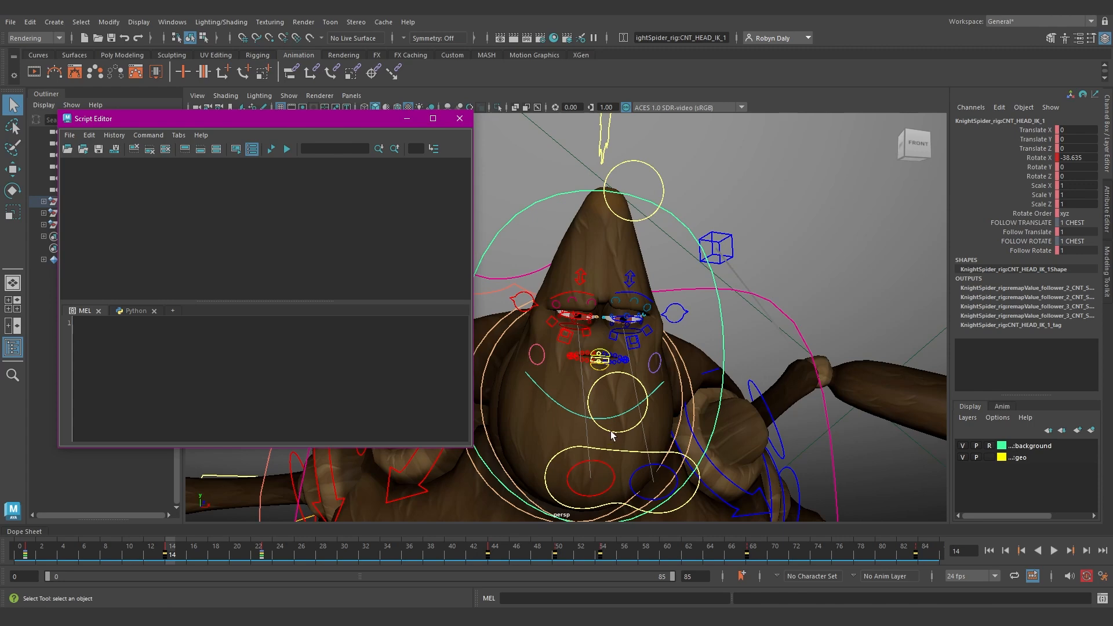
# Select the spider's right eye crunch, brow, upper cheek, lower eyelid and upper eyelid controls together so the Script Editor logs them
pyautogui.scroll(5, 579, 296)
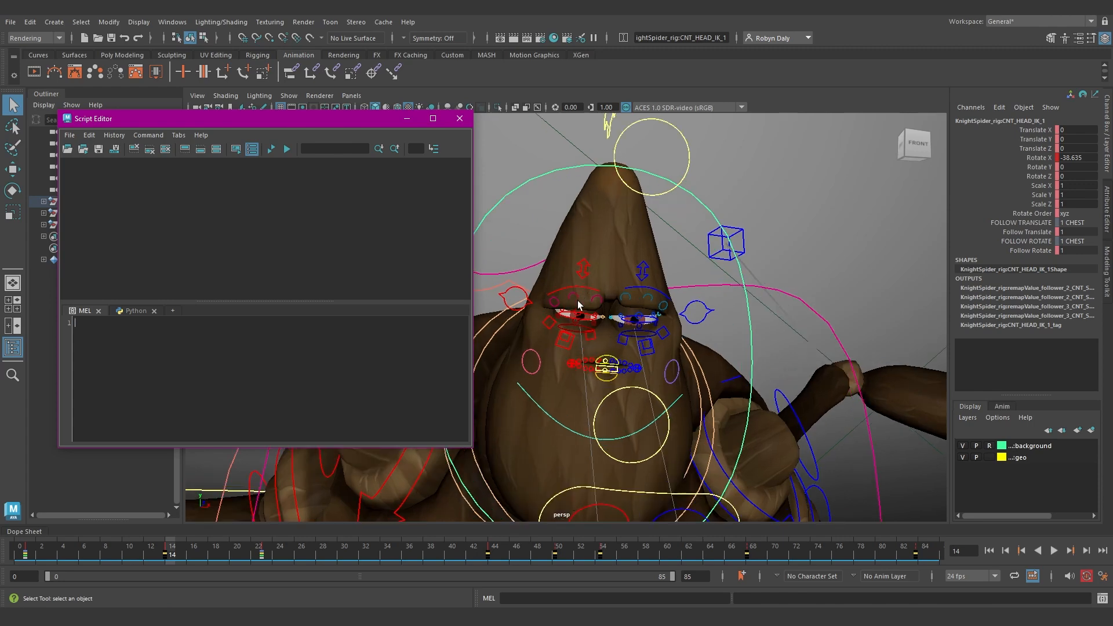
pyautogui.click(603, 229)
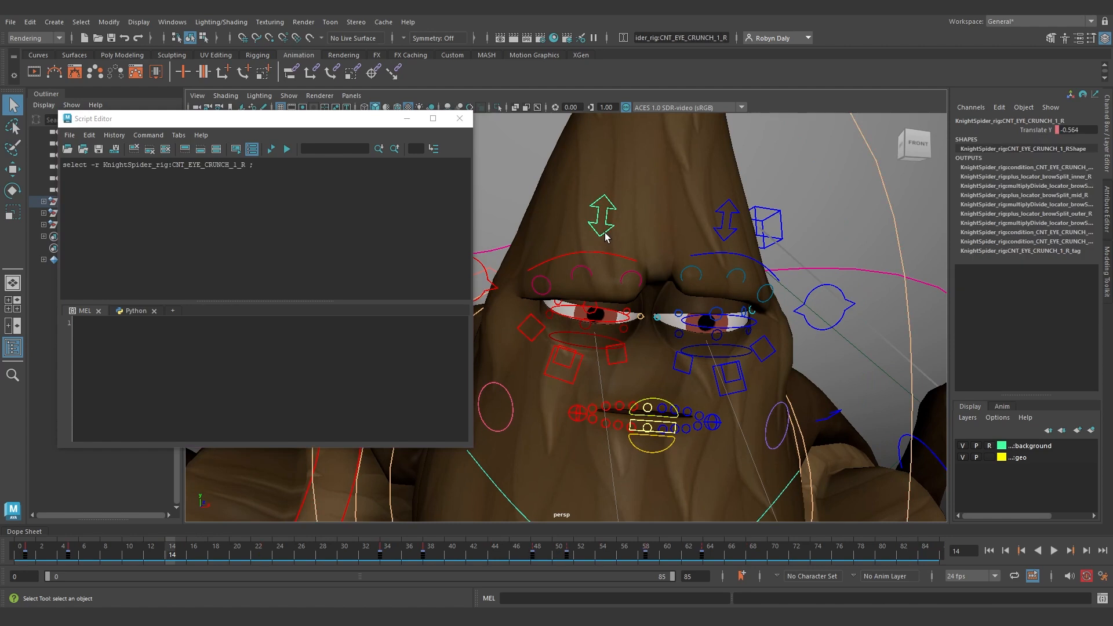
pyautogui.keyDown('shift'); pyautogui.click(597, 257); pyautogui.keyUp('shift')
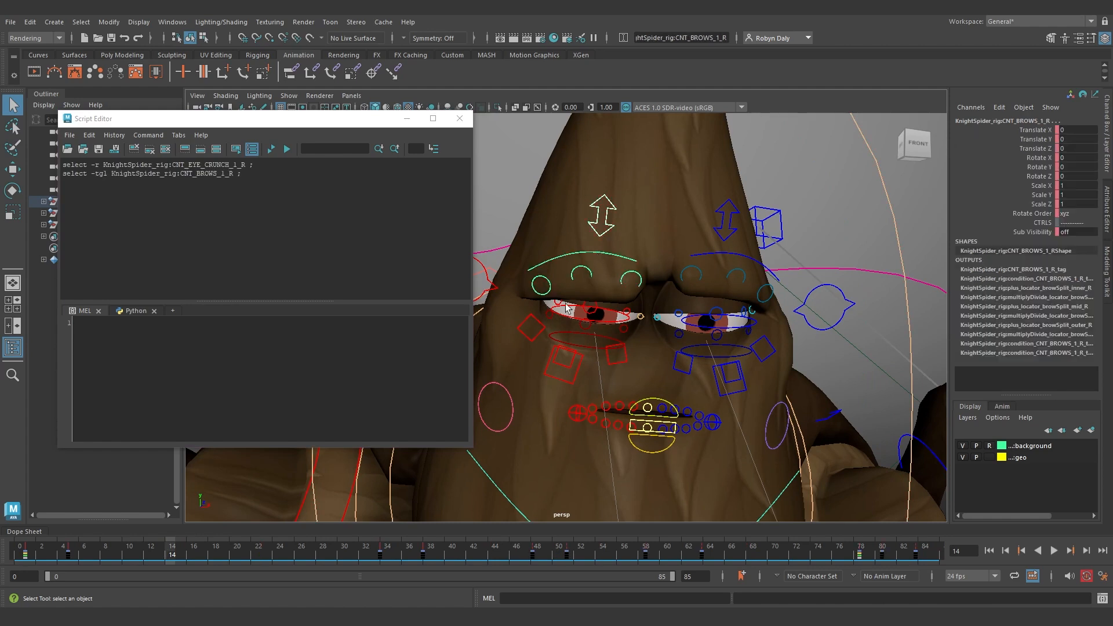
pyautogui.keyDown('shift'); pyautogui.click(538, 332); pyautogui.keyUp('shift')
pyautogui.keyDown('shift'); pyautogui.click(568, 371); pyautogui.keyUp('shift')
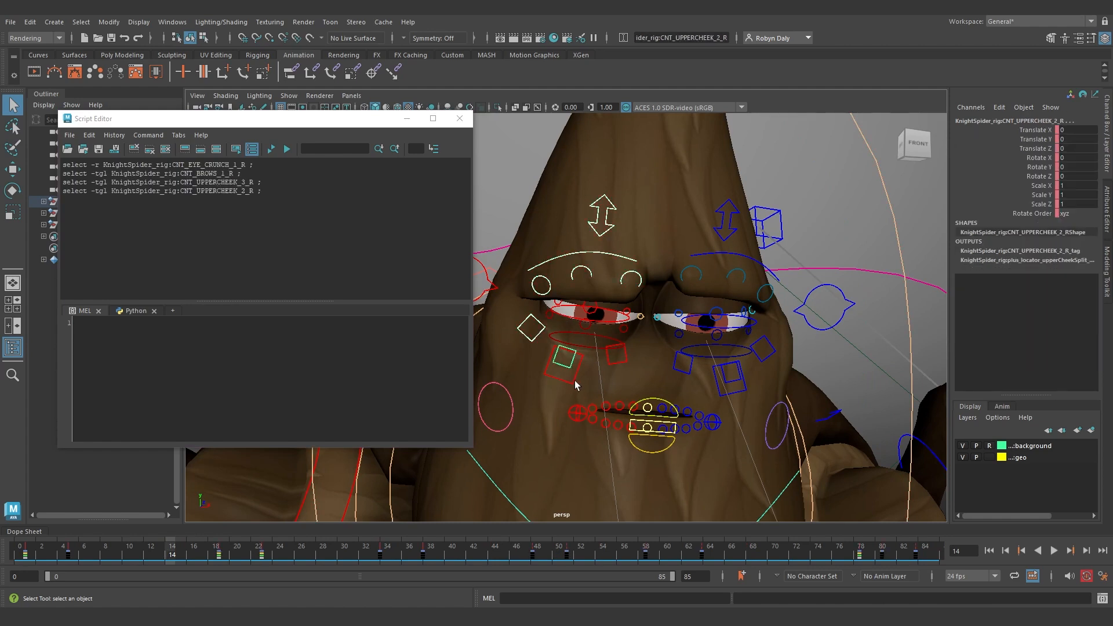
pyautogui.keyDown('shift'); pyautogui.click(619, 360); pyautogui.keyUp('shift')
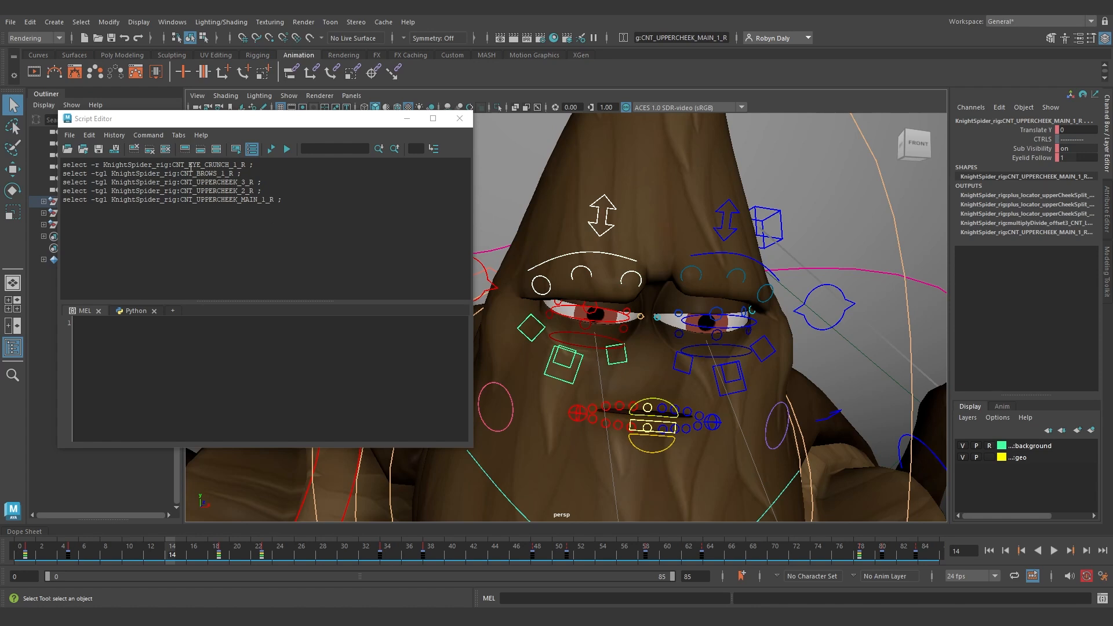
pyautogui.keyDown('shift'); pyautogui.click(583, 347); pyautogui.keyUp('shift')
pyautogui.keyDown('shift'); pyautogui.click(574, 320); pyautogui.keyUp('shift')
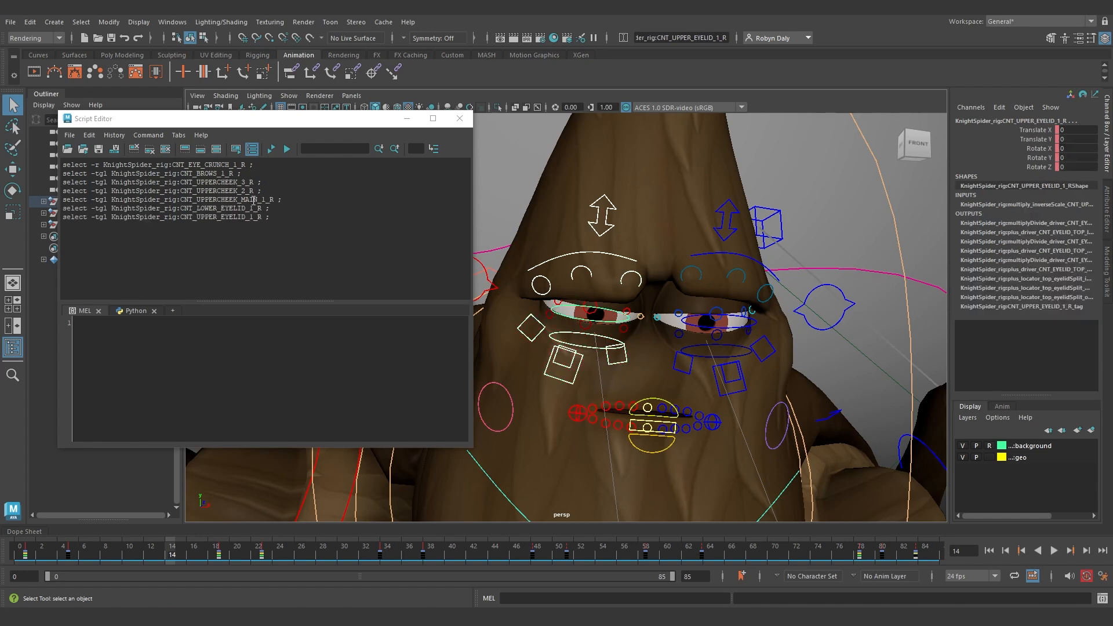
# Save the seven logged selection commands for the right eye controls to the Animation shelf as a MEL script
pyautogui.moveTo(267, 215); pyautogui.dragTo(122, 167)
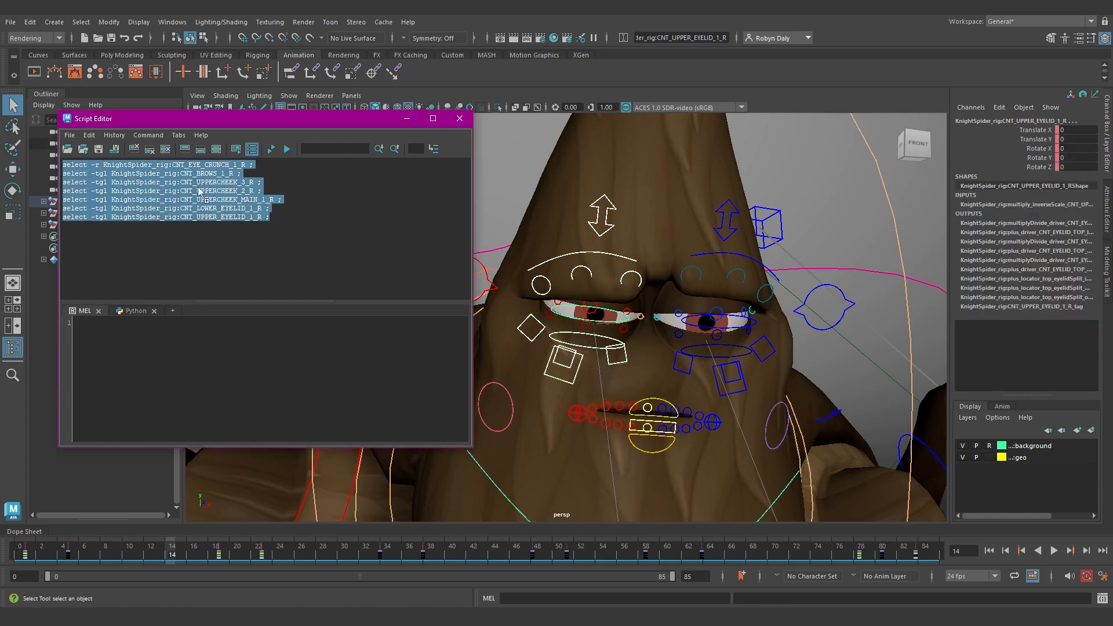
pyautogui.moveTo(426, 69); pyautogui.dragTo(428, 72, button='middle')
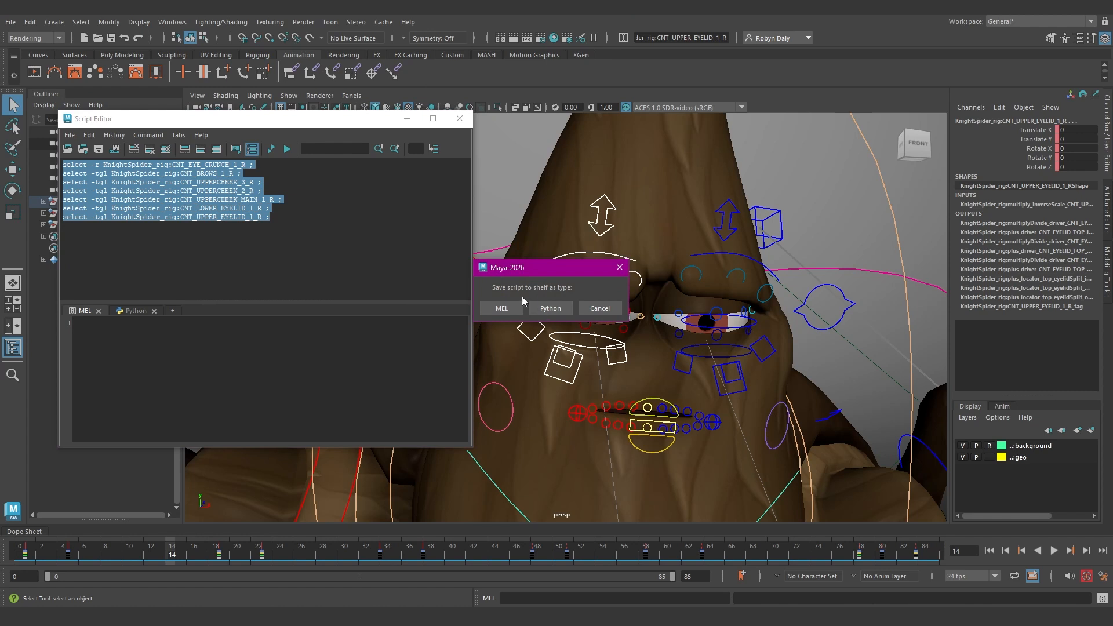
pyautogui.click(494, 312)
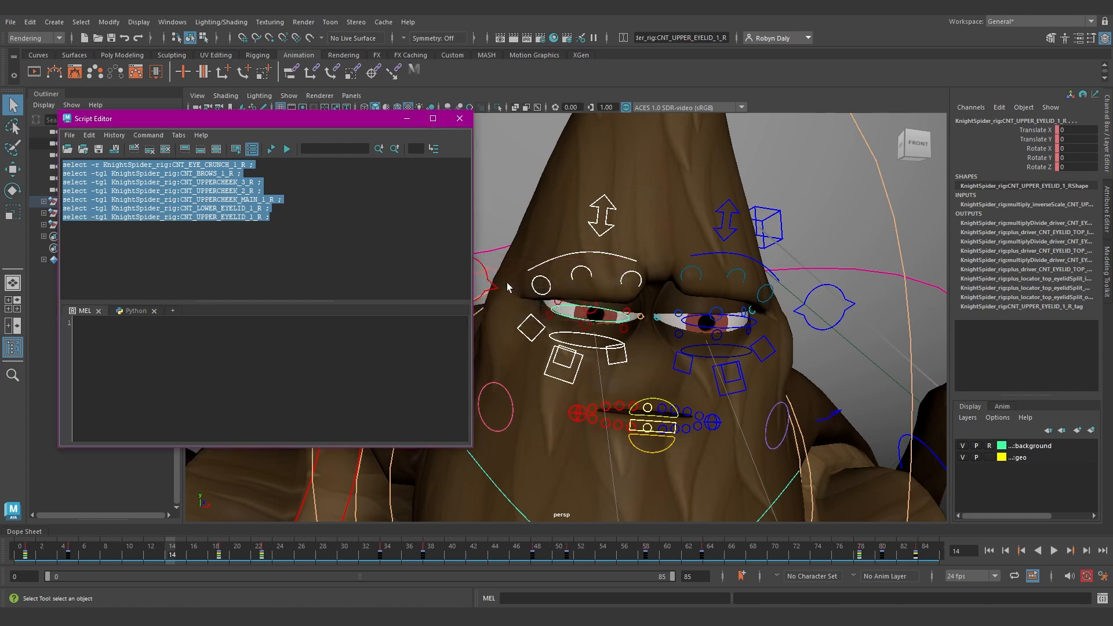
# Give the new MEL shelf button the icon label "eye R" and save all shelves
pyautogui.rightClick(415, 67)
pyautogui.click(439, 92)
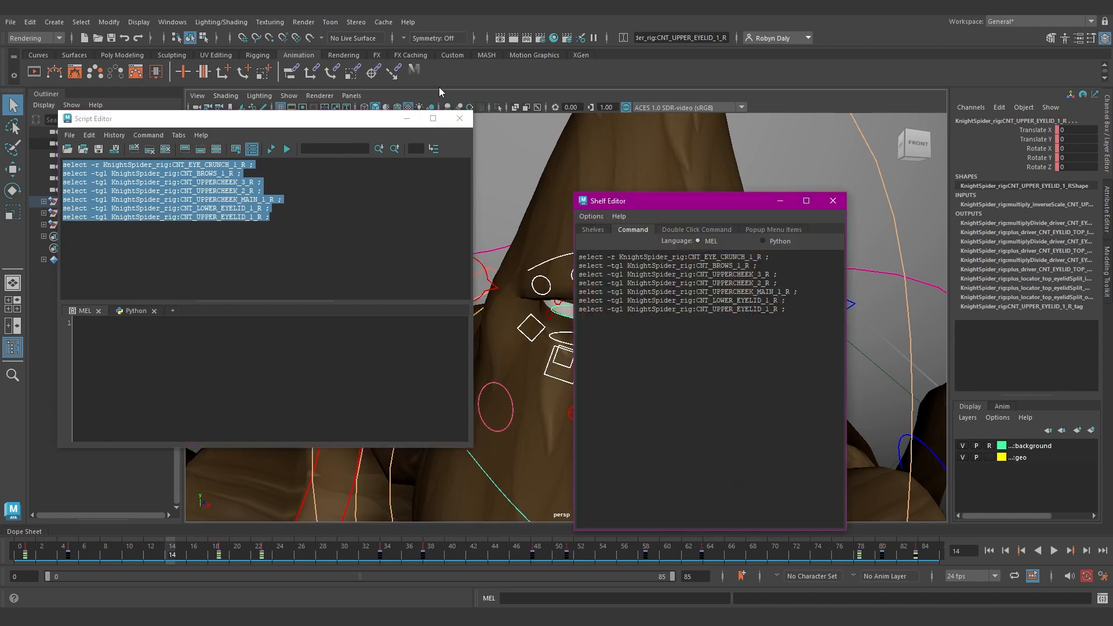
pyautogui.click(594, 230)
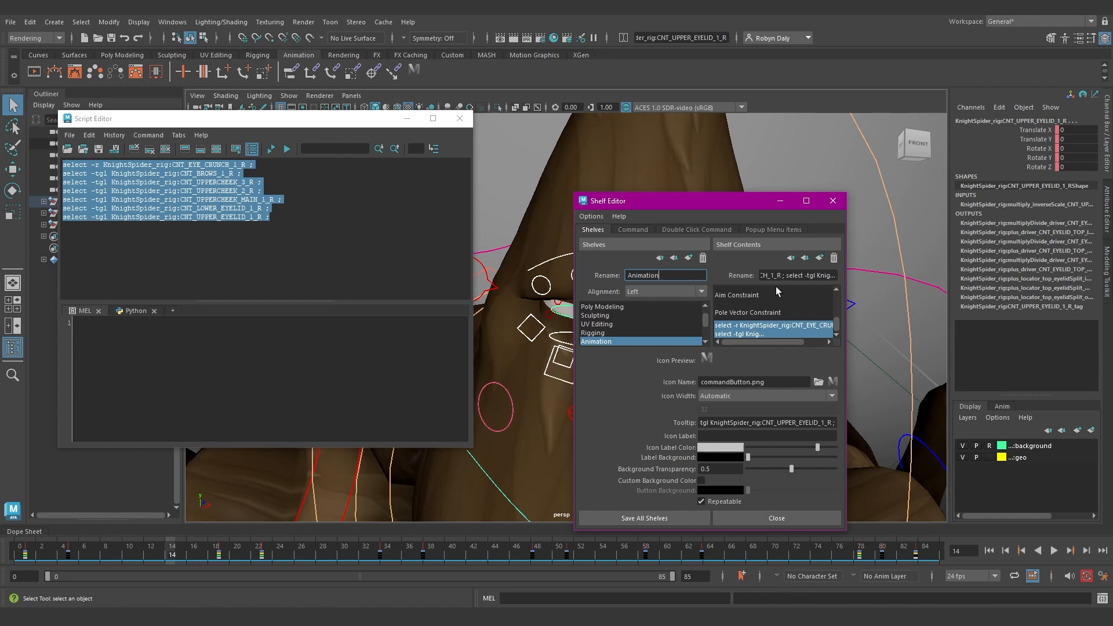
pyautogui.click(724, 436)
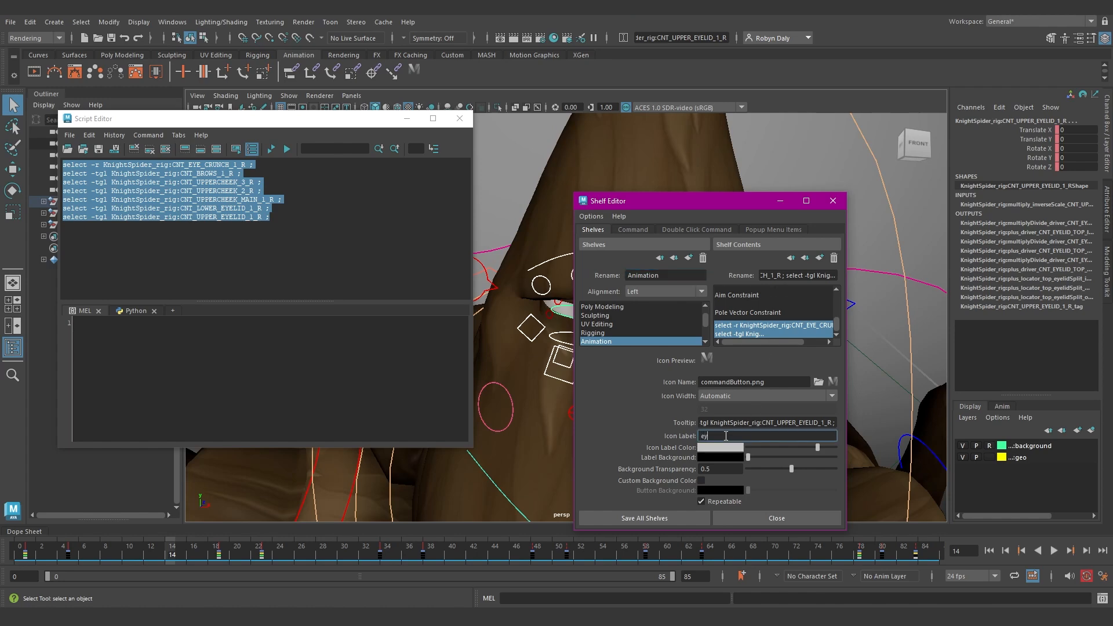
pyautogui.click(664, 518)
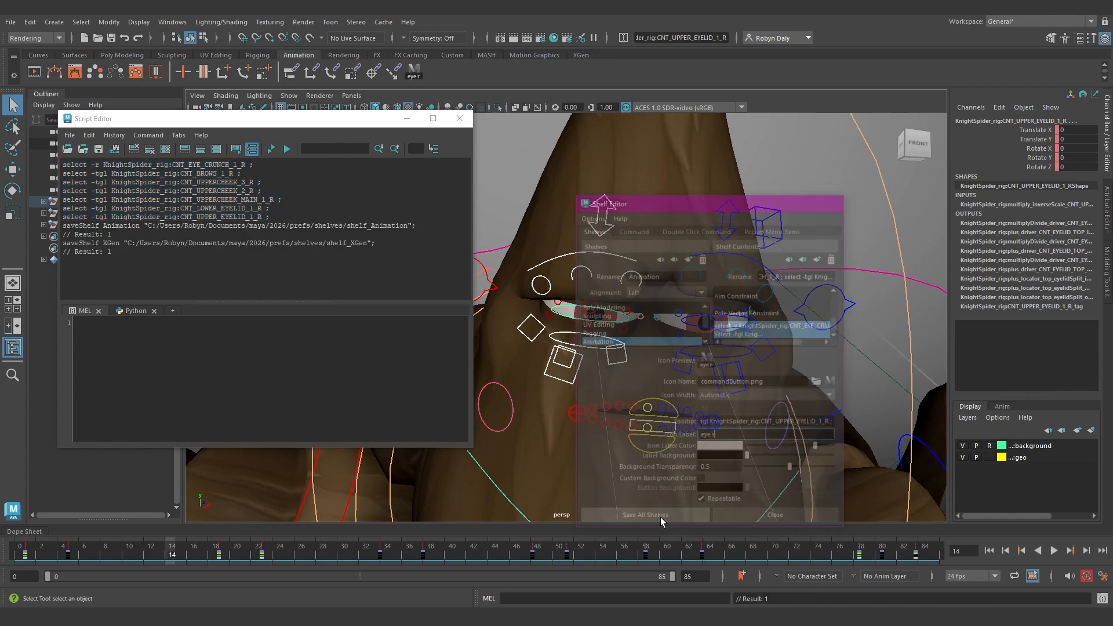
# Close the Script Editor and test the "eye R" shelf button by reselecting the right eye controls from an empty selection
pyautogui.click(414, 72)
pyautogui.click(460, 118)
pyautogui.click(815, 200)
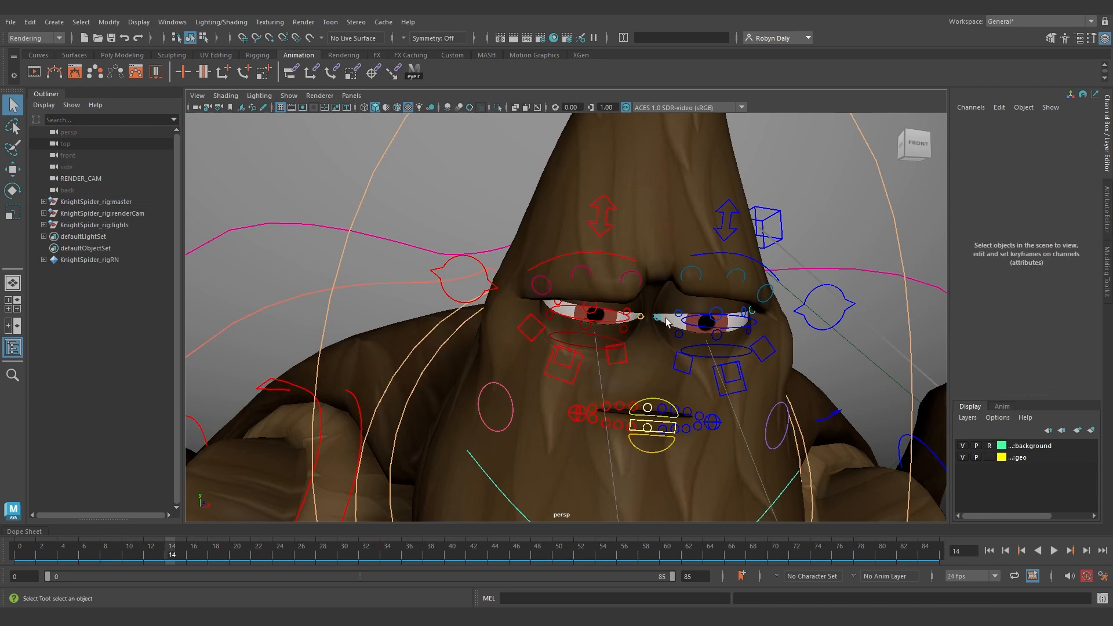
pyautogui.click(414, 72)
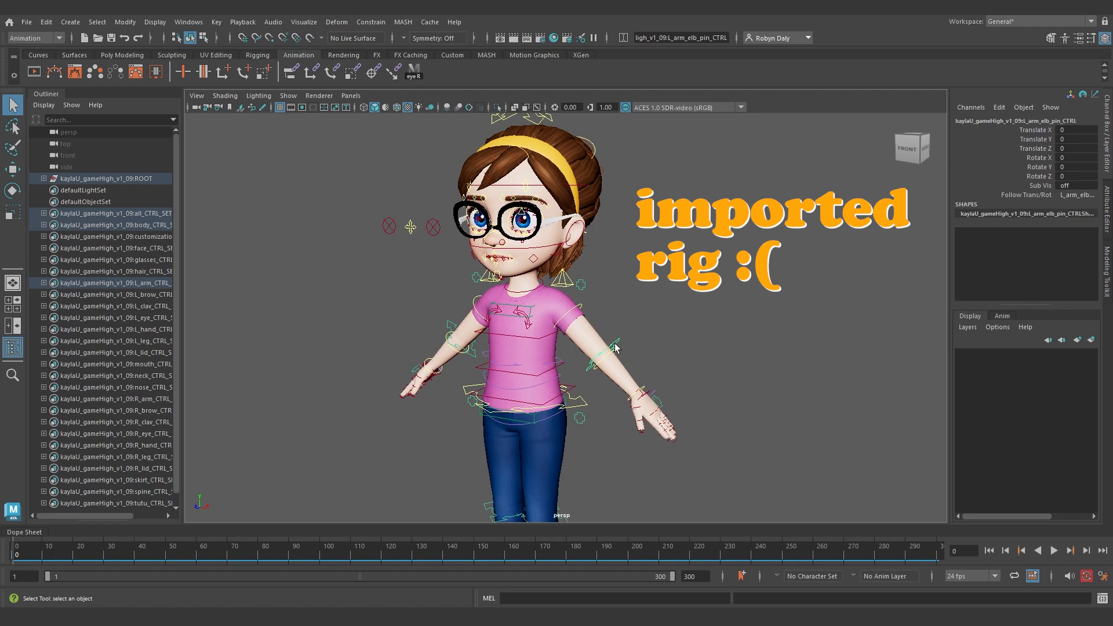
# Delete the left arm elbow pin control of the imported character rig and view the whole character from the front
pyautogui.click(617, 350)
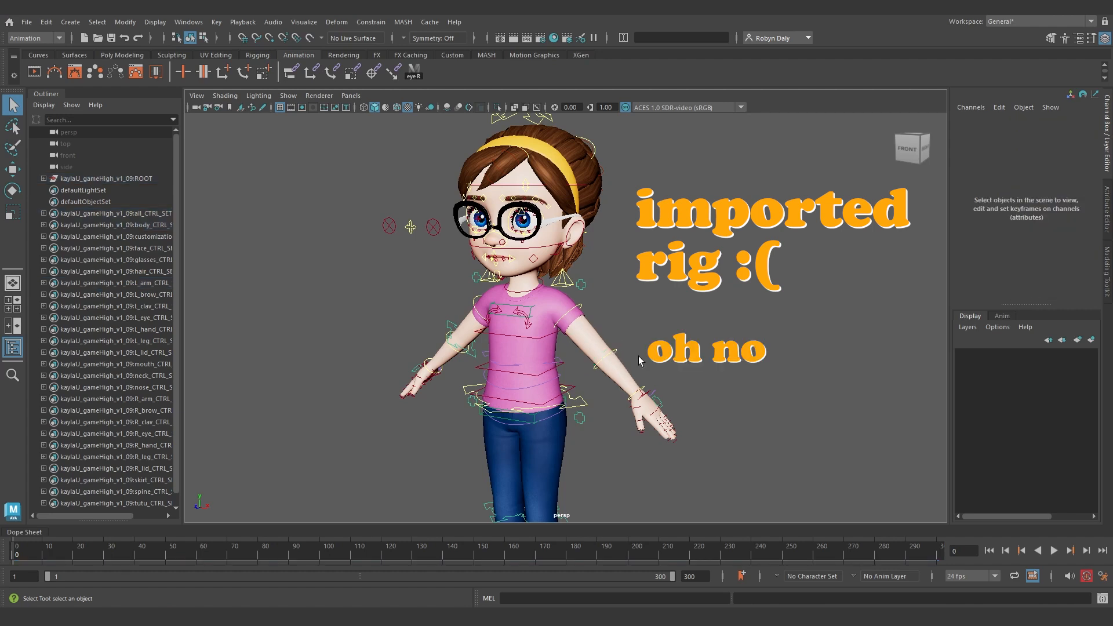
pyautogui.press('Delete')
pyautogui.scroll(-3, 669, 296)
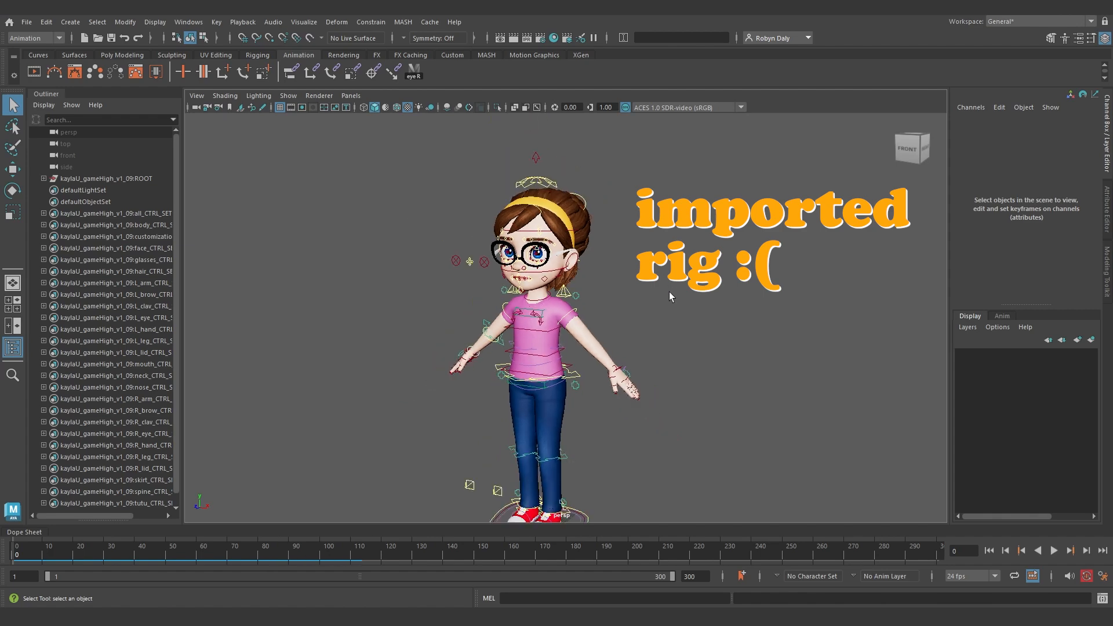
pyautogui.keyDown('alt'); pyautogui.moveTo(669, 296); pyautogui.dragTo(628, 313); pyautogui.keyUp('alt')
pyautogui.scroll(3, 643, 326)
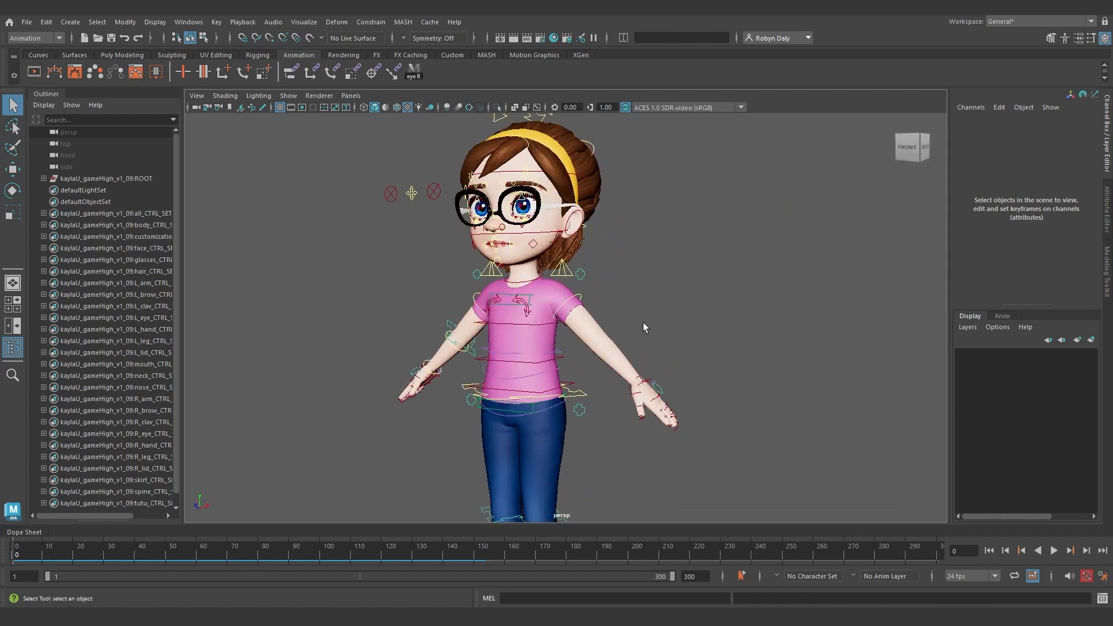
pyautogui.keyDown('alt'); pyautogui.moveTo(666, 287); pyautogui.dragTo(690, 278, button='middle'); pyautogui.keyUp('alt')
pyautogui.scroll(-3, 690, 279)
pyautogui.keyDown('alt'); pyautogui.moveTo(689, 279); pyautogui.dragTo(714, 342); pyautogui.keyUp('alt')
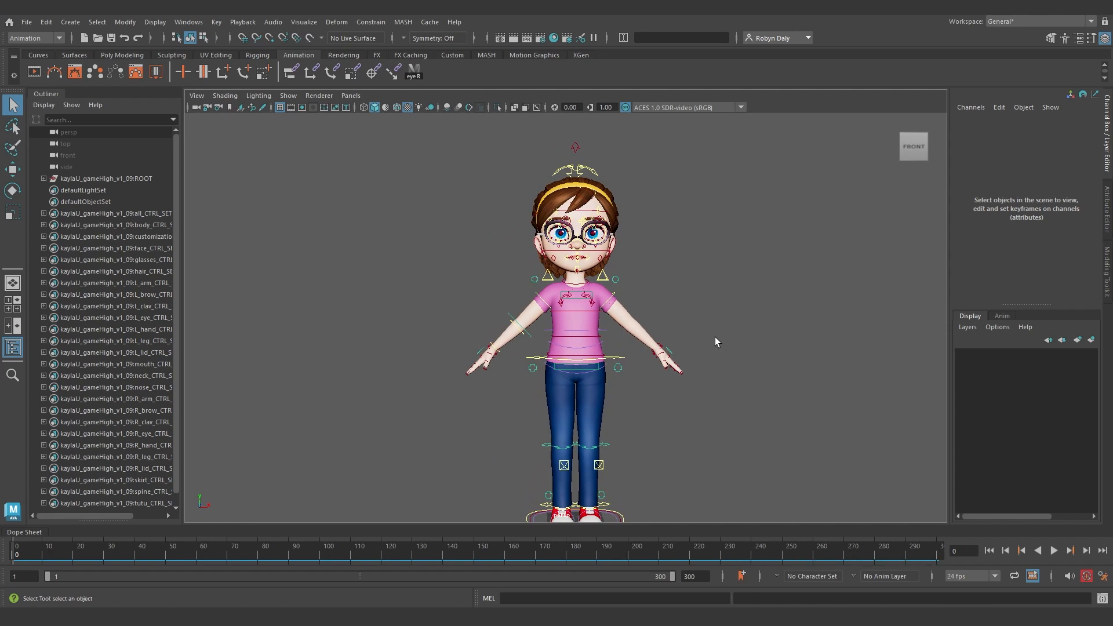
# Reference the rig file kaylaU_gameHigh_v1.09.mb into the empty scene
pyautogui.click(26, 22)
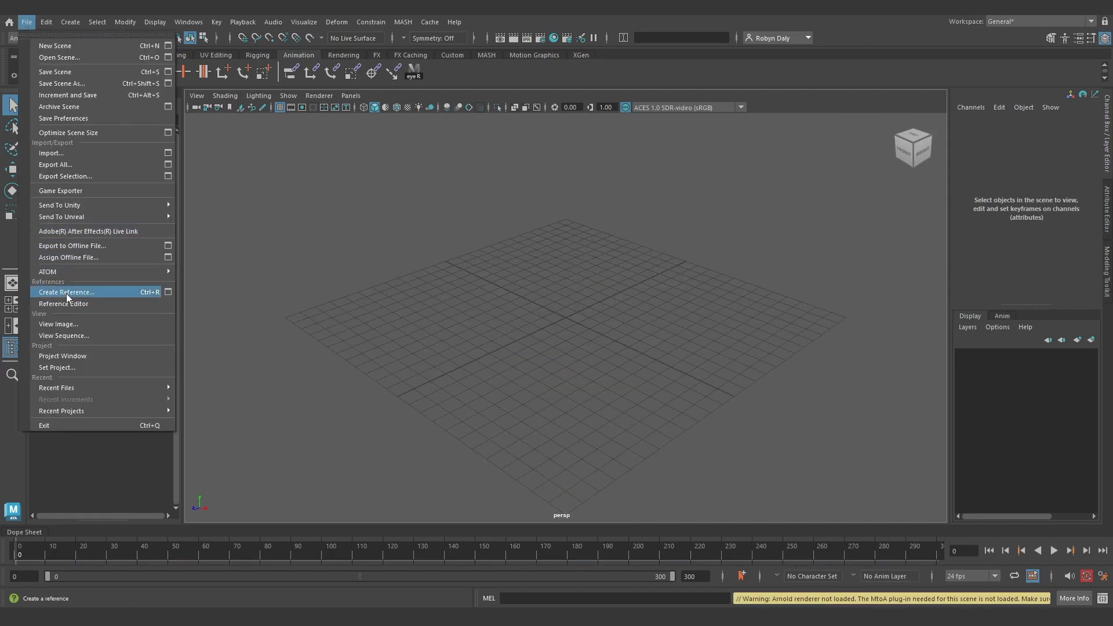
pyautogui.click(83, 294)
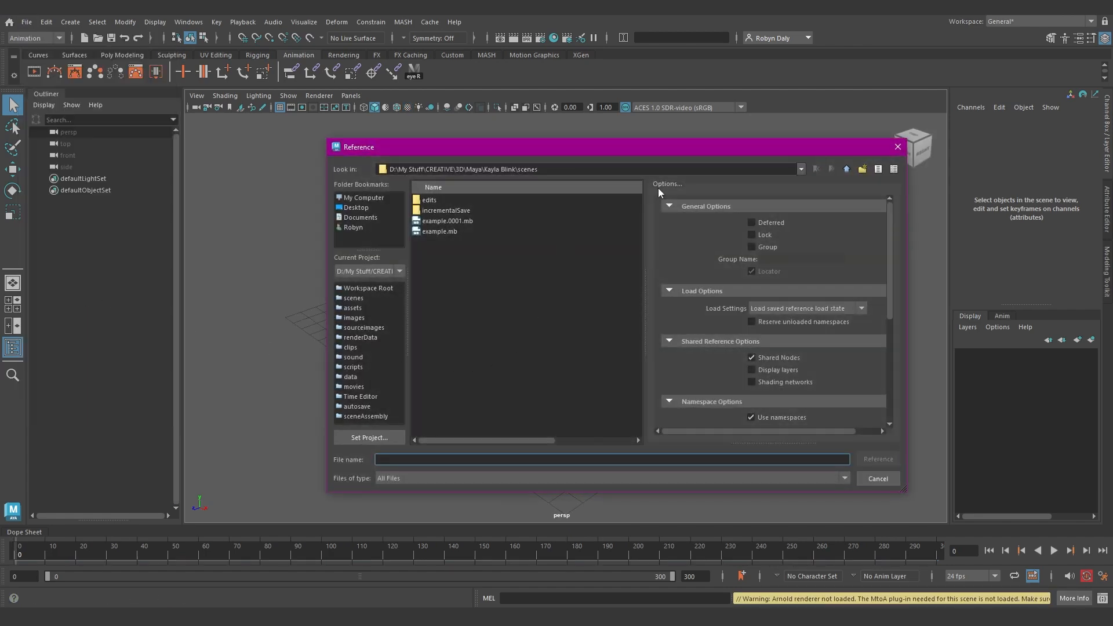
pyautogui.click(847, 168)
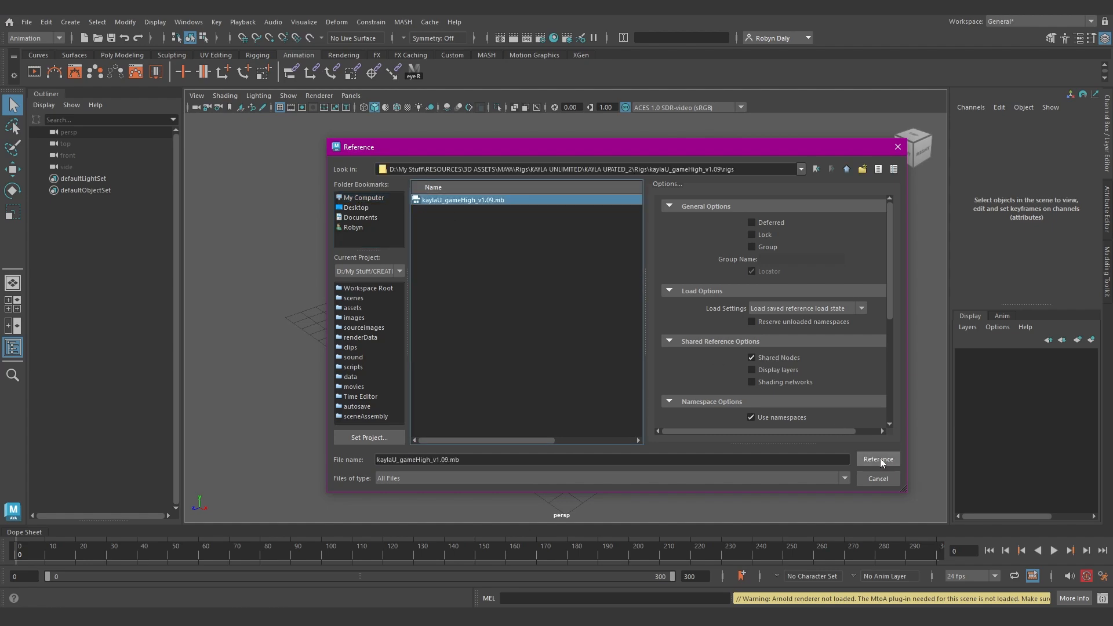
pyautogui.click(879, 457)
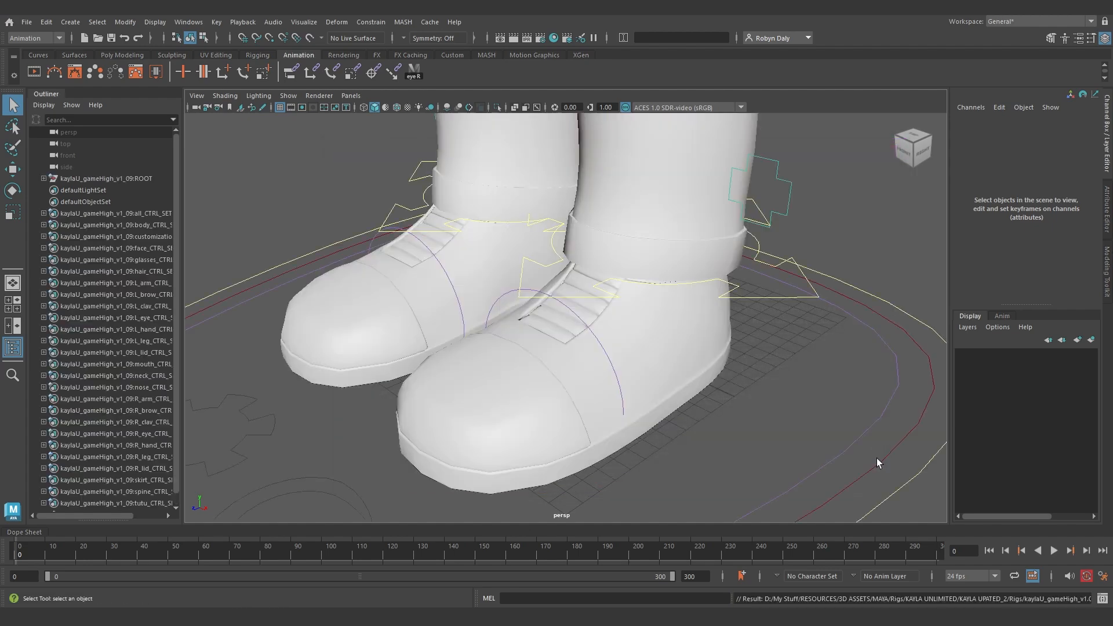
# Frame the referenced character from the front and show it with textures
pyautogui.scroll(-10, 549, 298)
pyautogui.keyDown('alt'); pyautogui.moveTo(591, 281); pyautogui.dragTo(581, 365, button='middle'); pyautogui.keyUp('alt')
pyautogui.keyDown('alt'); pyautogui.moveTo(582, 365); pyautogui.dragTo(657, 342); pyautogui.keyUp('alt')
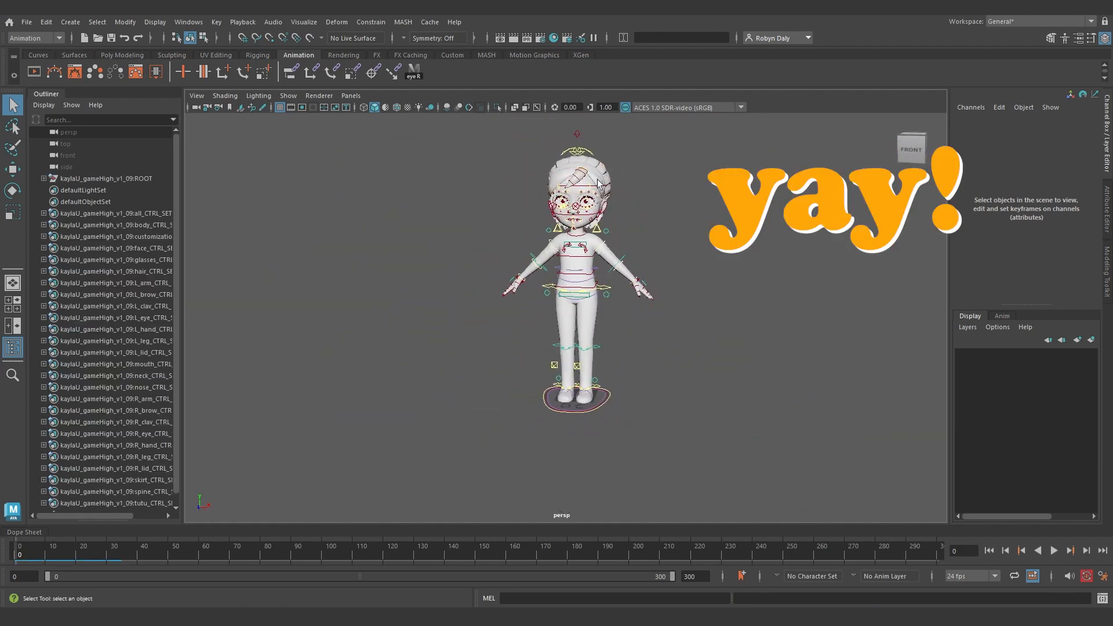
pyautogui.click(408, 107)
pyautogui.scroll(5, 636, 353)
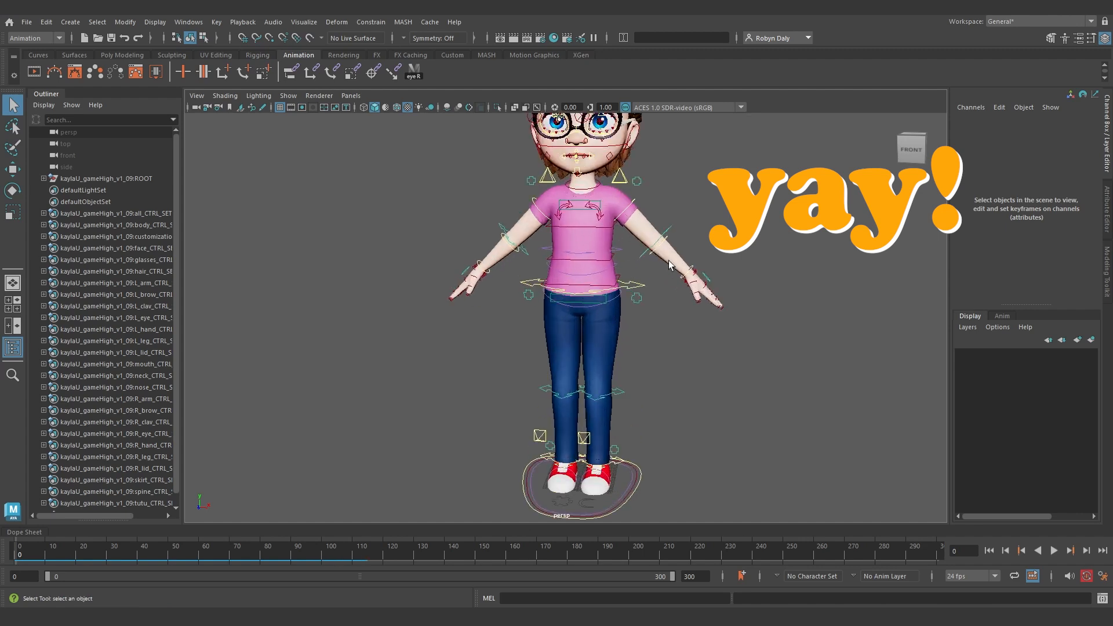
# Try rotating the character's left hand control about -31.7 degrees around Z, and undo it
pyautogui.press('e')
pyautogui.click(649, 364)
pyautogui.moveTo(655, 348)
pyautogui.mouseDown()
pyautogui.moveTo(659, 368)
pyautogui.moveTo(670, 355)
pyautogui.mouseUp()
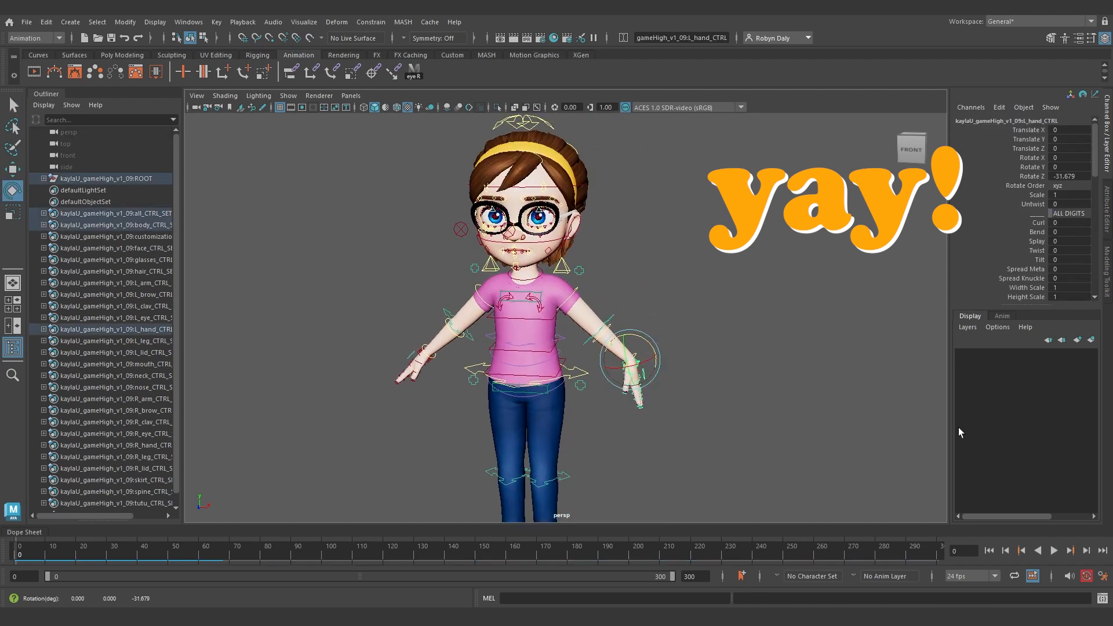
pyautogui.hotkey('ctrl', 'z')
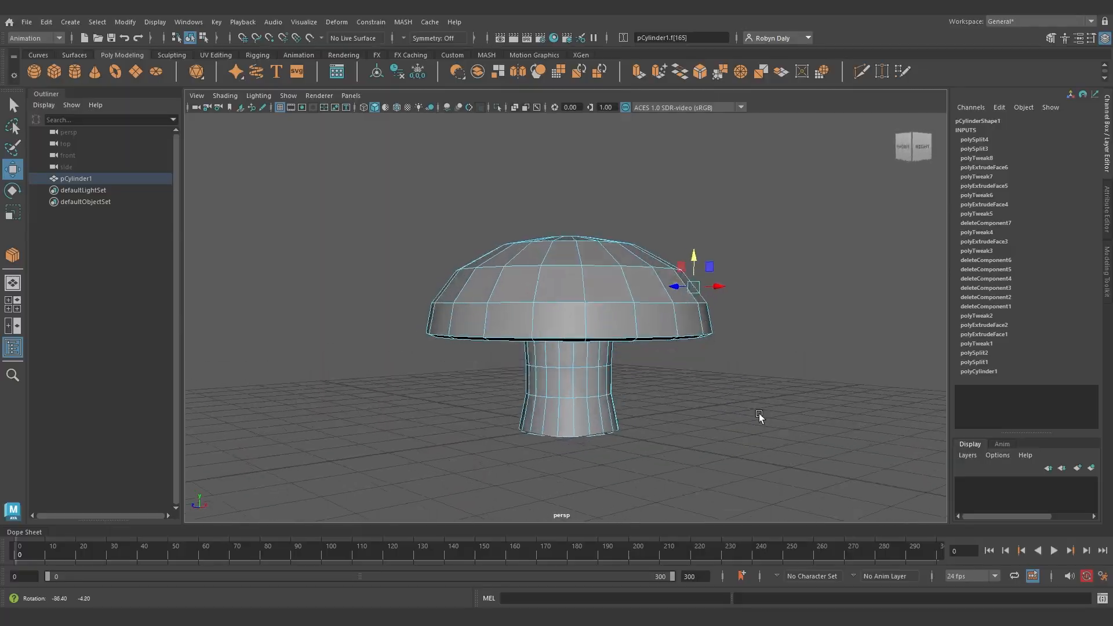
# Try moving the selected face on the mushroom cap upward, and undo it
pyautogui.keyDown('alt'); pyautogui.moveTo(759, 416); pyautogui.dragTo(839, 301); pyautogui.keyUp('alt')
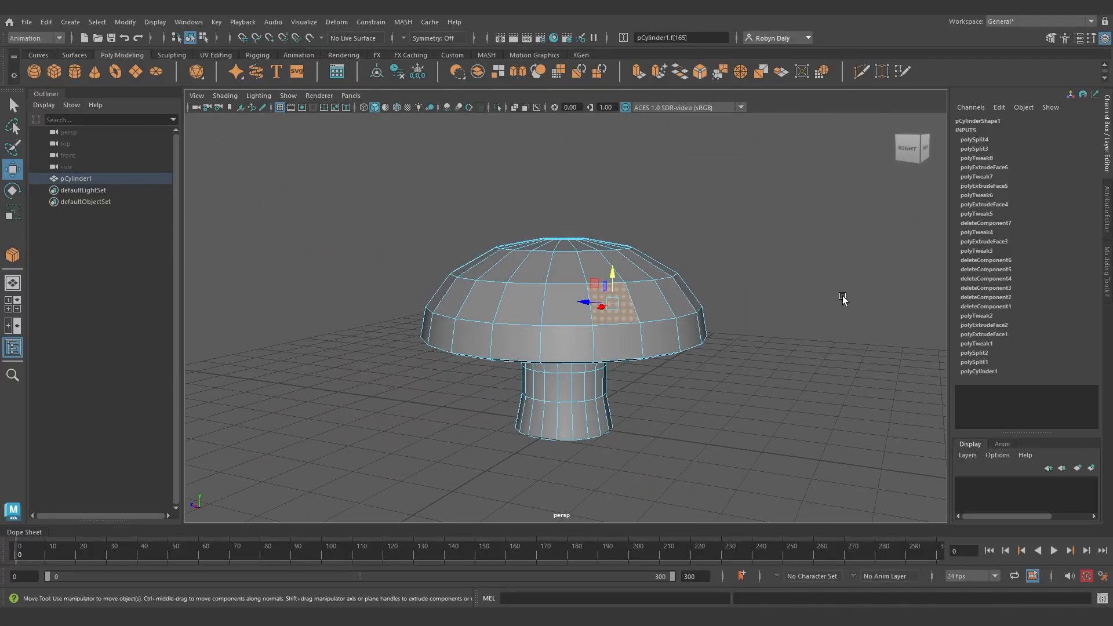
pyautogui.moveTo(613, 267); pyautogui.dragTo(616, 244)
pyautogui.hotkey('ctrl', 'z')
pyautogui.hotkey('ctrl', 'z')
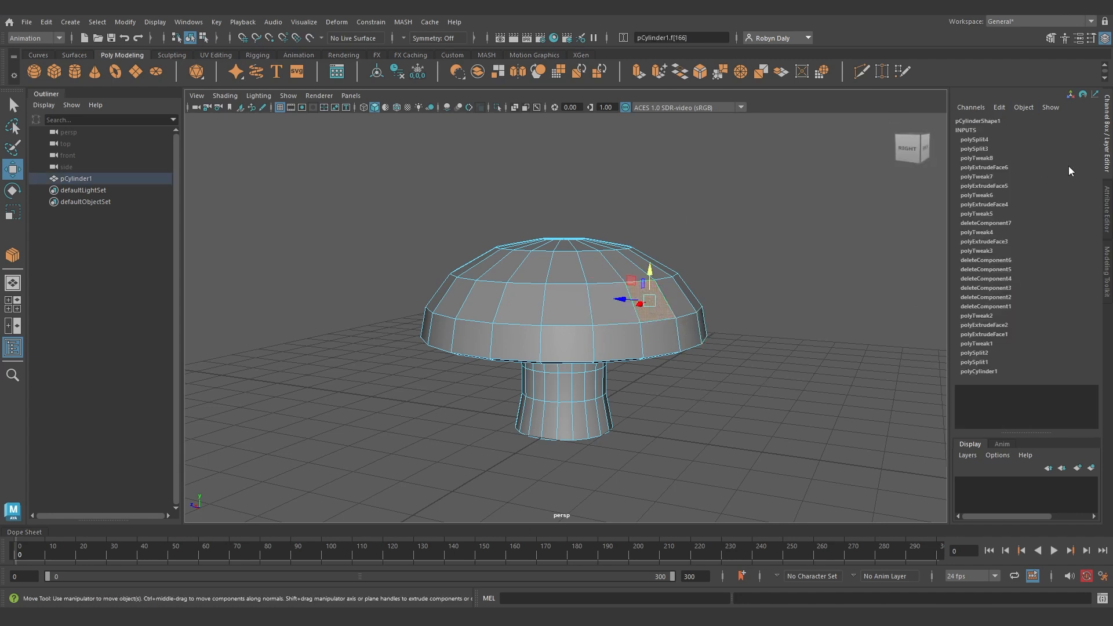
# Look through the mushroom's extrude history nodes, and set Edge[13] and Edge[14] of polySplit4 to 1
pyautogui.click(998, 242)
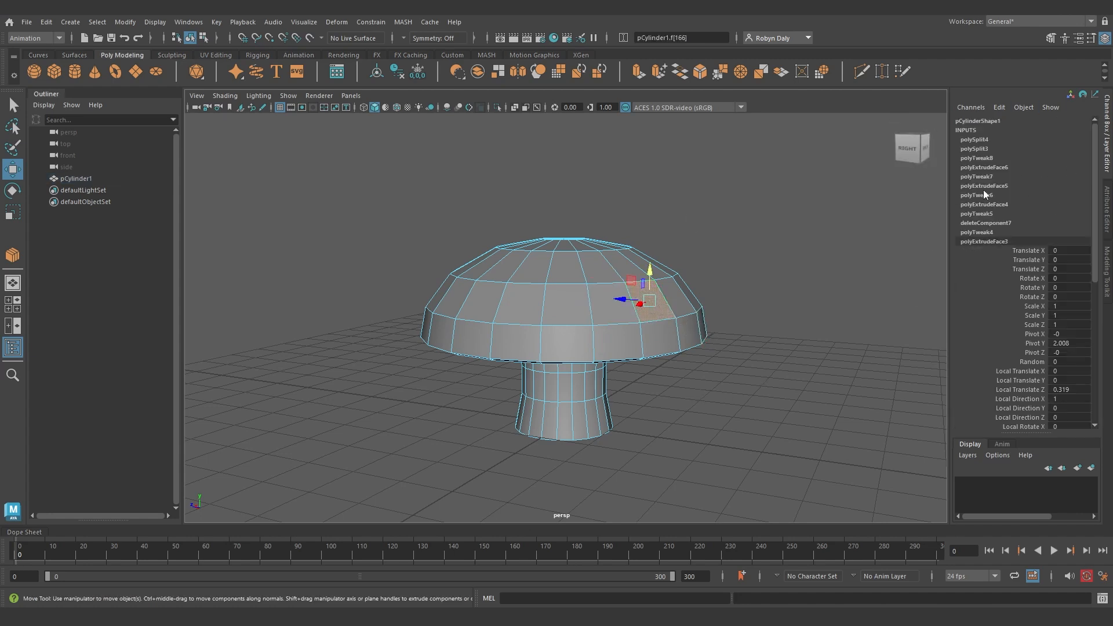
pyautogui.moveTo(1094, 167); pyautogui.dragTo(1100, 125)
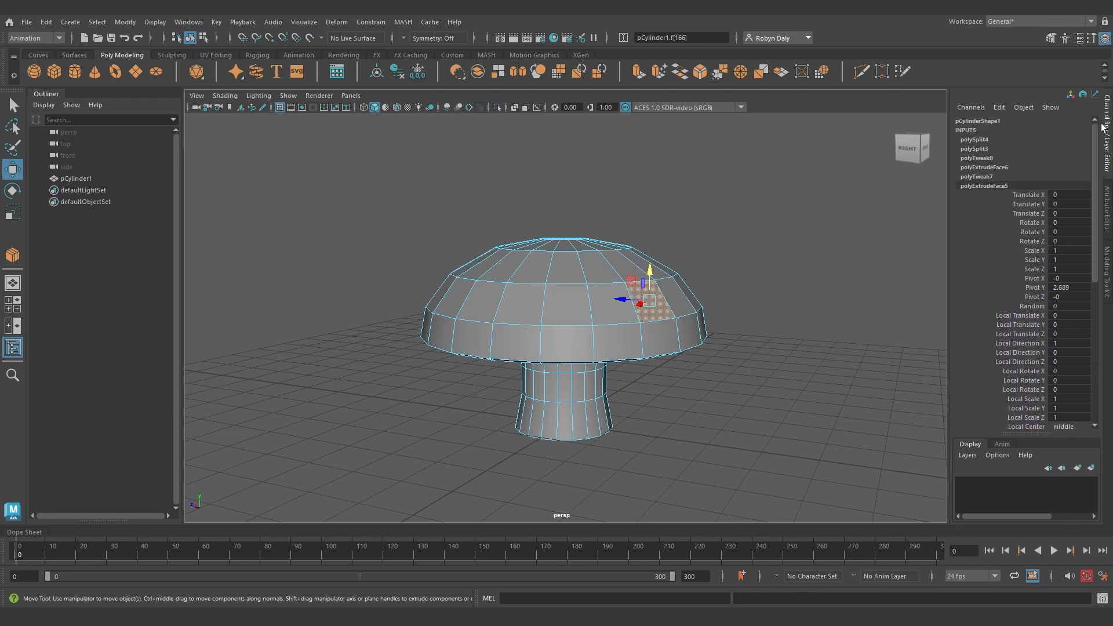
pyautogui.click(975, 140)
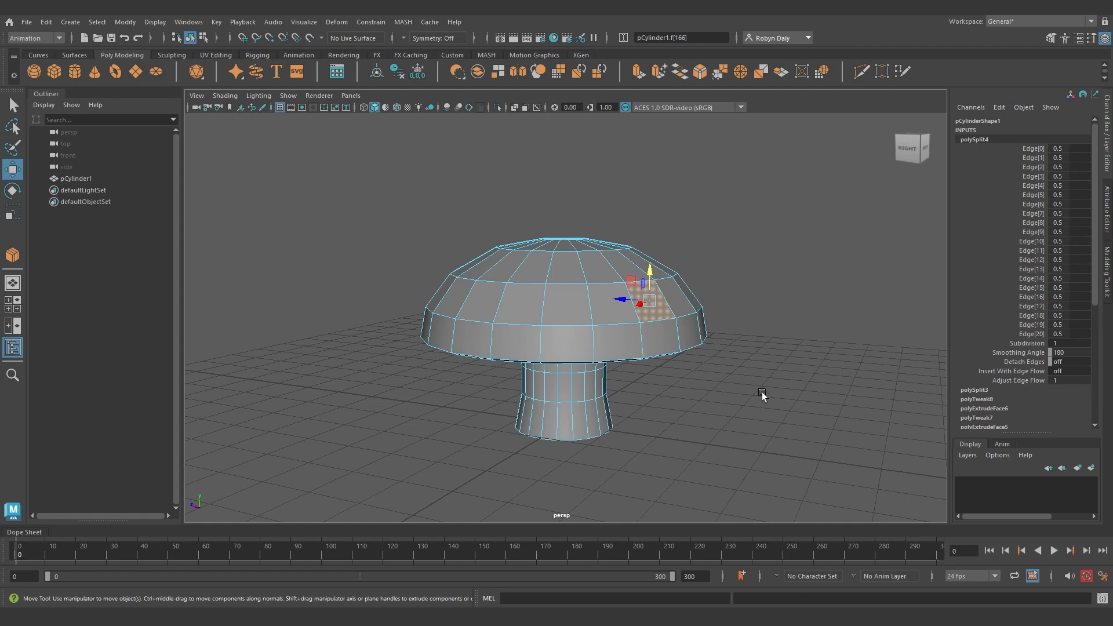
pyautogui.keyDown('alt'); pyautogui.moveTo(765, 398); pyautogui.dragTo(937, 297); pyautogui.keyUp('alt')
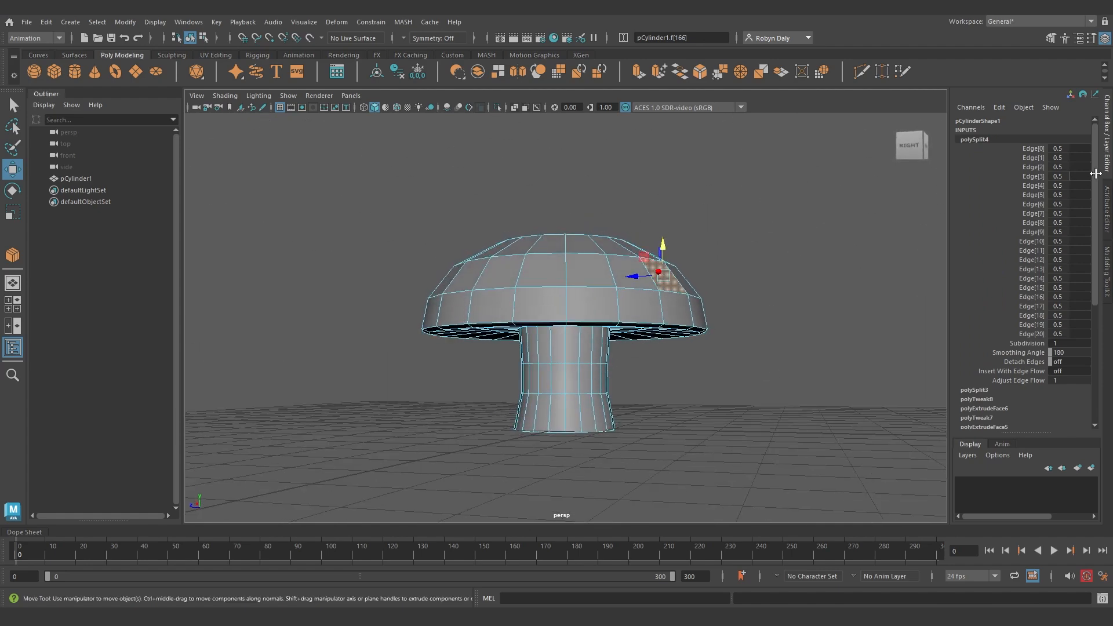
pyautogui.scroll(-2, 1095, 173)
pyautogui.moveTo(1057, 268); pyautogui.dragTo(1073, 269)
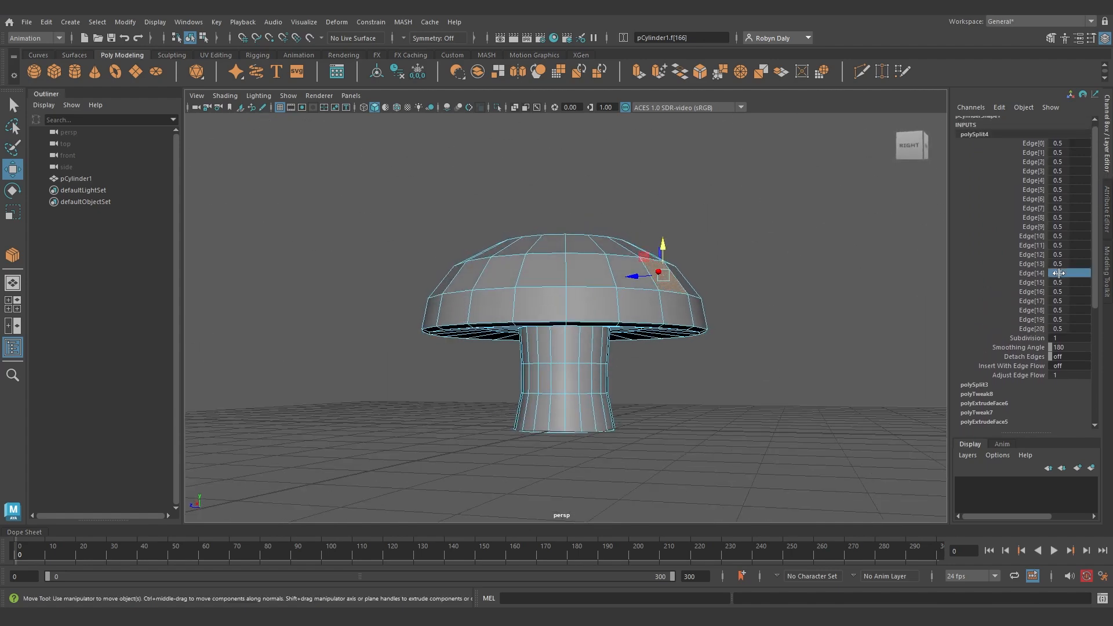
pyautogui.keyDown('alt'); pyautogui.moveTo(823, 345); pyautogui.dragTo(811, 305); pyautogui.keyUp('alt')
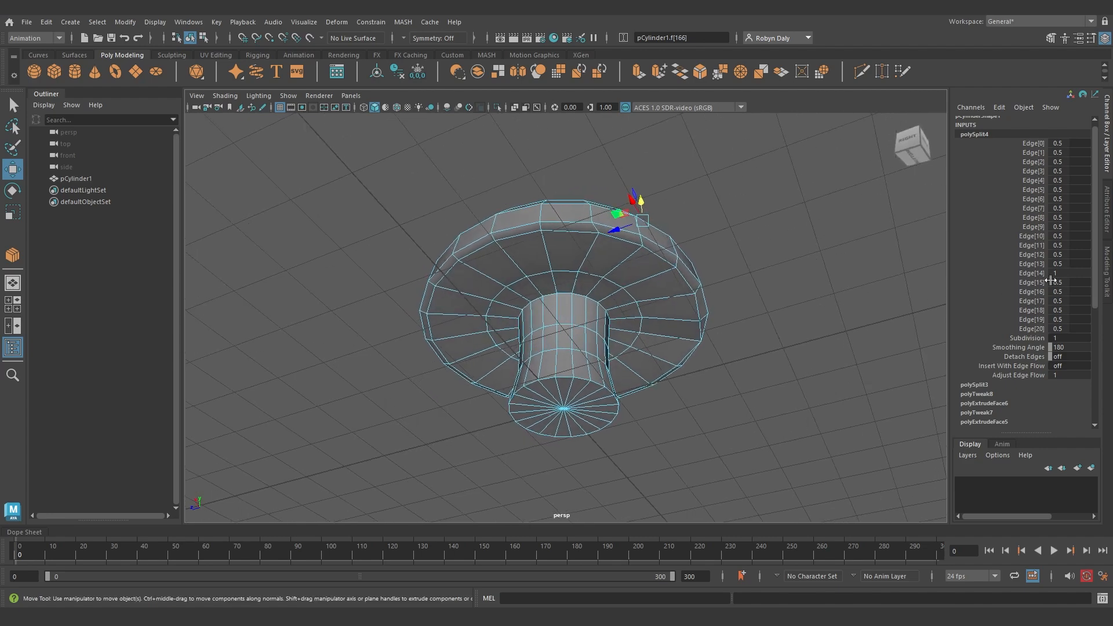
pyautogui.moveTo(1059, 268); pyautogui.dragTo(1072, 268)
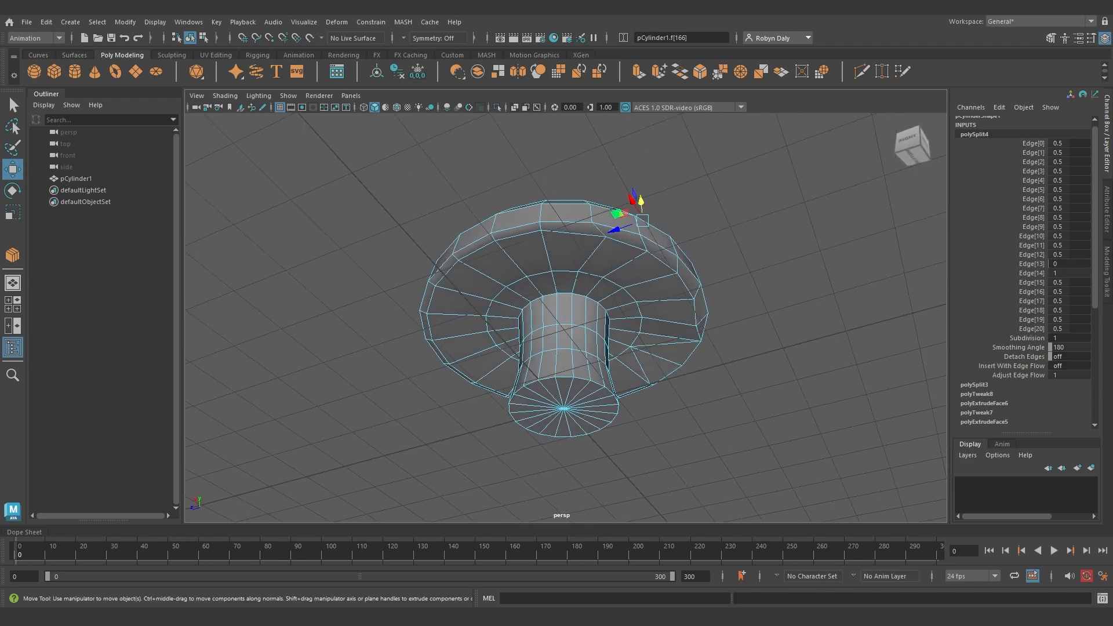
# Set the Smoothing Angle of the mushroom's polySplit4 history node to 3
pyautogui.scroll(-5, 1080, 283)
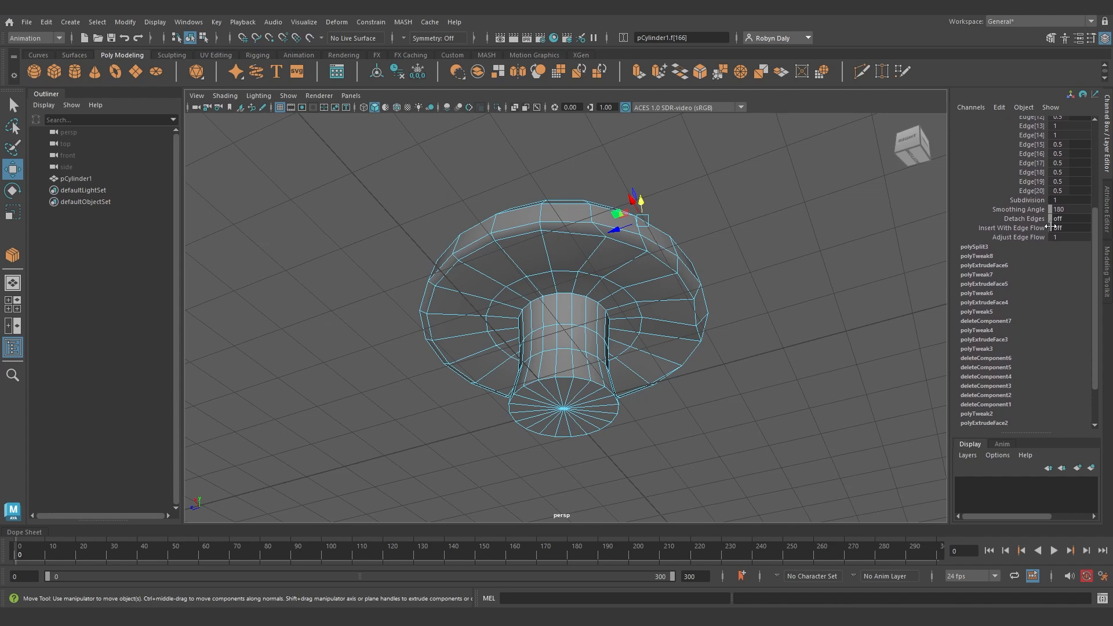
pyautogui.click(1060, 209)
pyautogui.write('3')
pyautogui.moveTo(1088, 209)
pyautogui.mouseDown()
pyautogui.moveTo(1061, 210)
pyautogui.moveTo(1087, 209)
pyautogui.mouseUp()
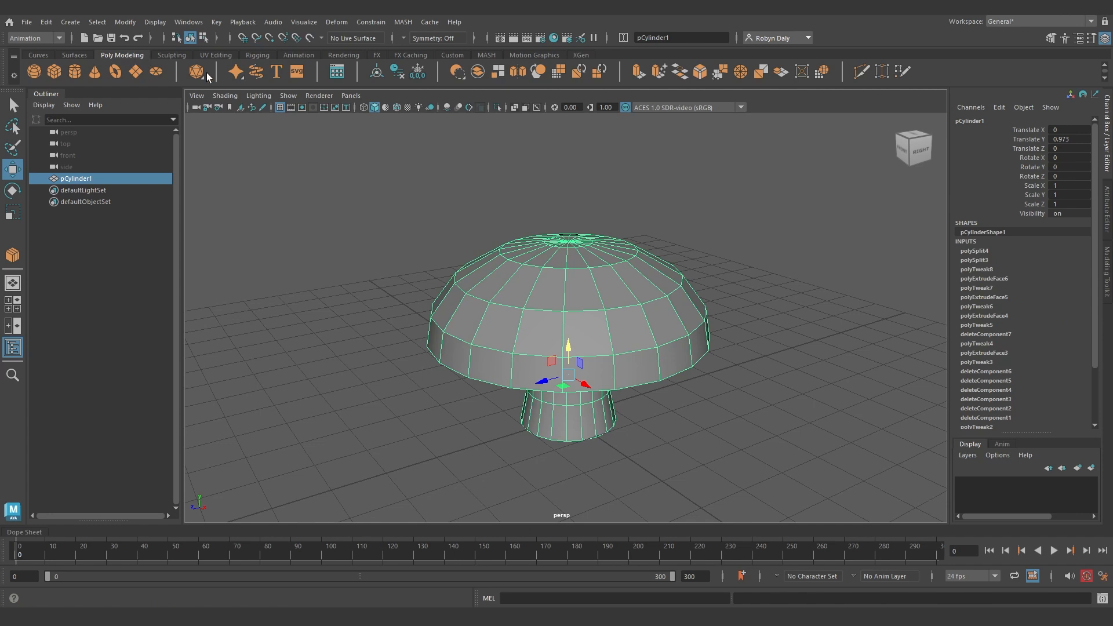
# Delete the mushroom's construction history, and view the Delete Non-Deformer History options without applying them
pyautogui.click(399, 72)
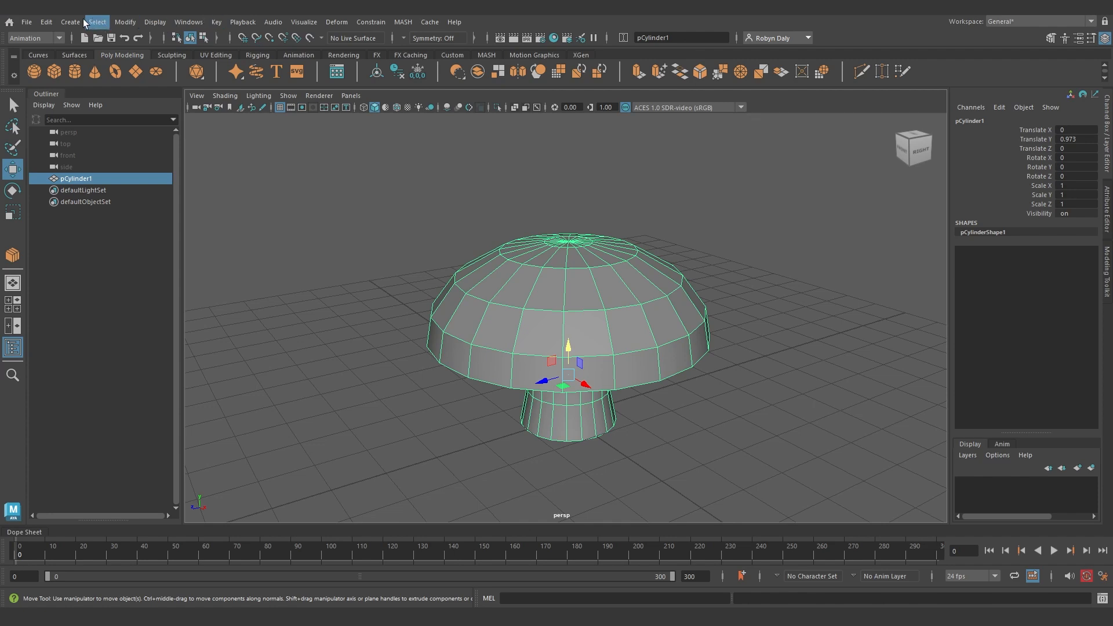
pyautogui.click(46, 24)
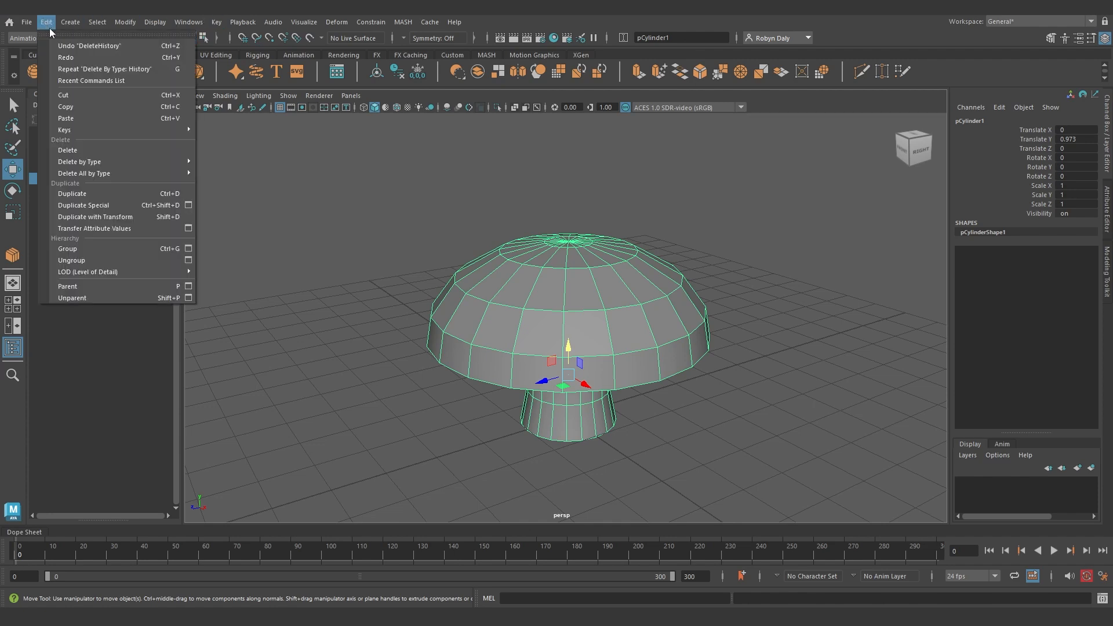
pyautogui.moveTo(92, 161)
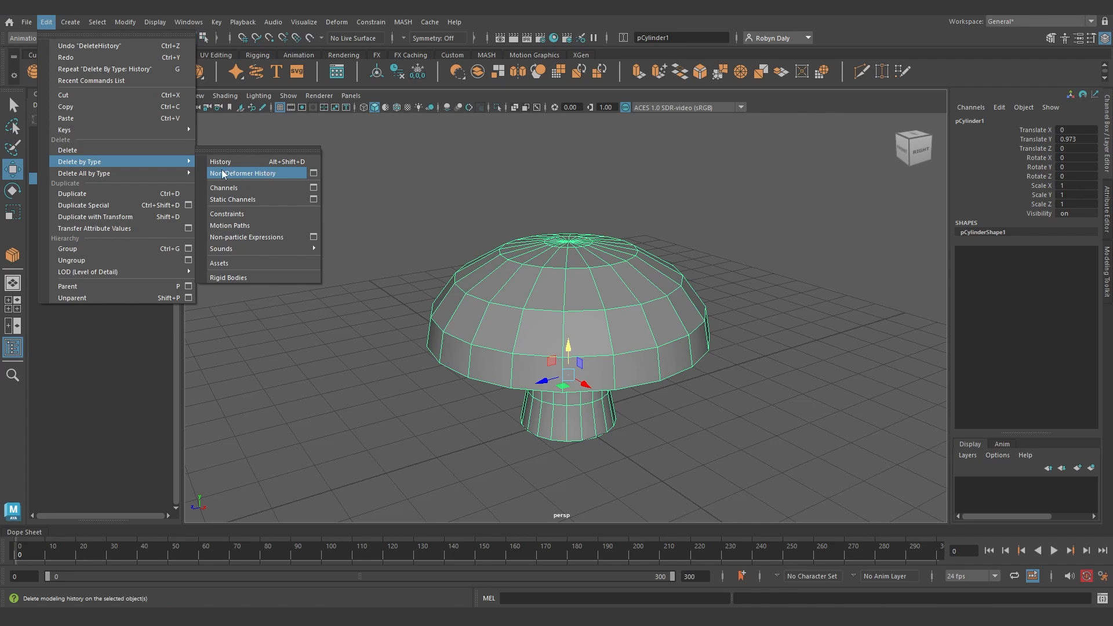
pyautogui.click(313, 174)
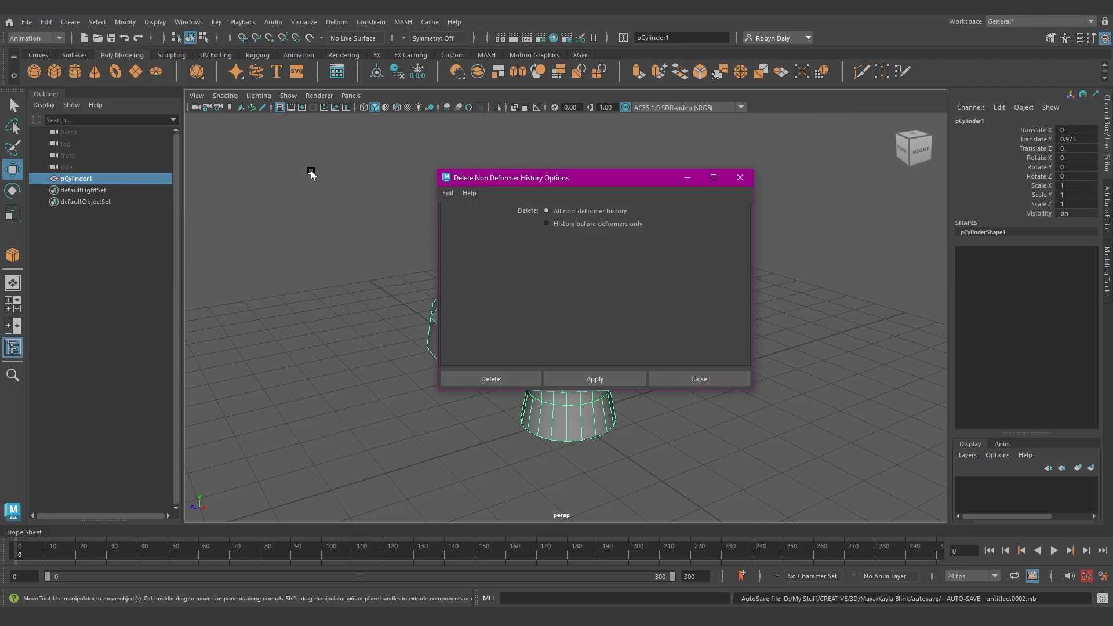
pyautogui.click(700, 377)
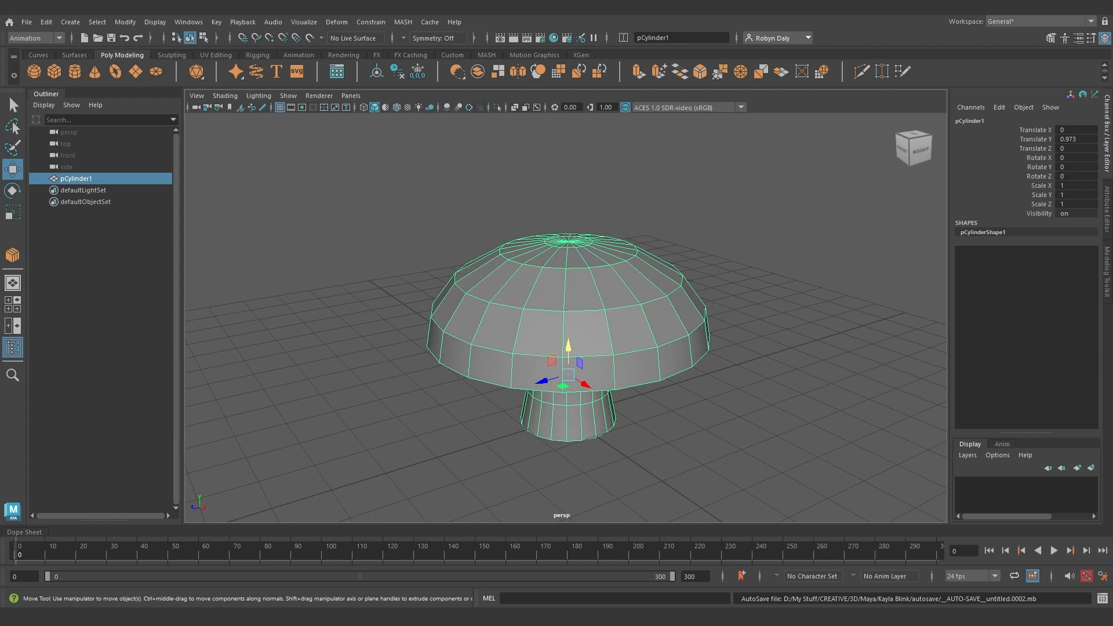
# Duplicate the mushroom, move the copy about 6.2 units along X, and repeat that duplication with transform once
pyautogui.hotkey('ctrl', 'd')
pyautogui.scroll(-3, 586, 371)
pyautogui.moveTo(587, 366); pyautogui.dragTo(747, 459)
pyautogui.scroll(-5, 663, 376)
pyautogui.hotkey('shift', 'd')
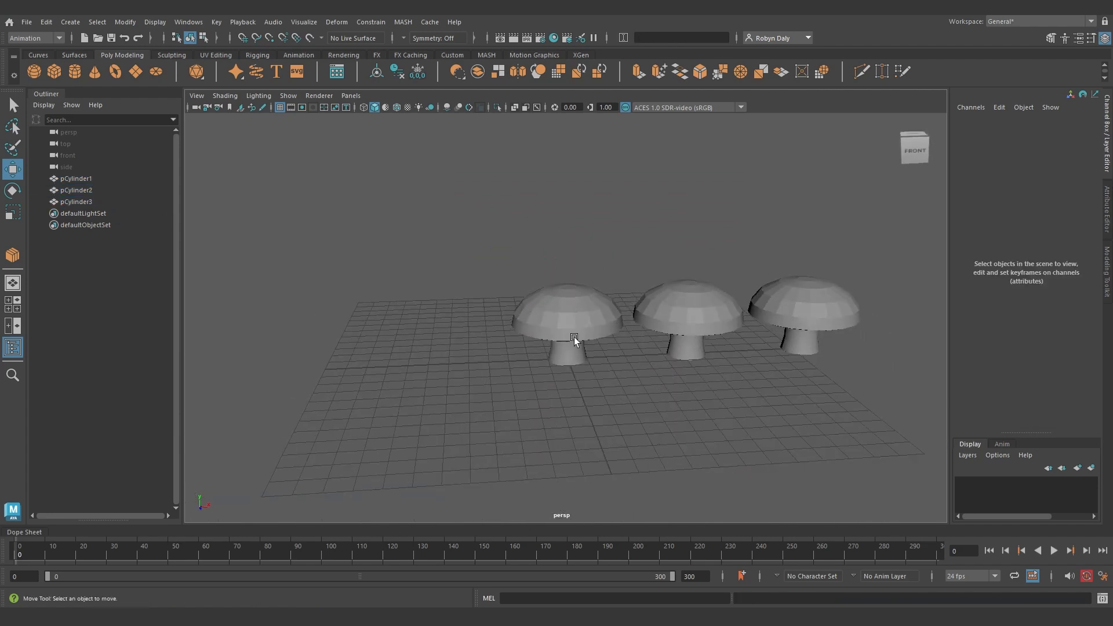
# Duplicate the original mushroom and move the copy to about X 3.72, Z 6.05
pyautogui.hotkey('ctrl', 'd')
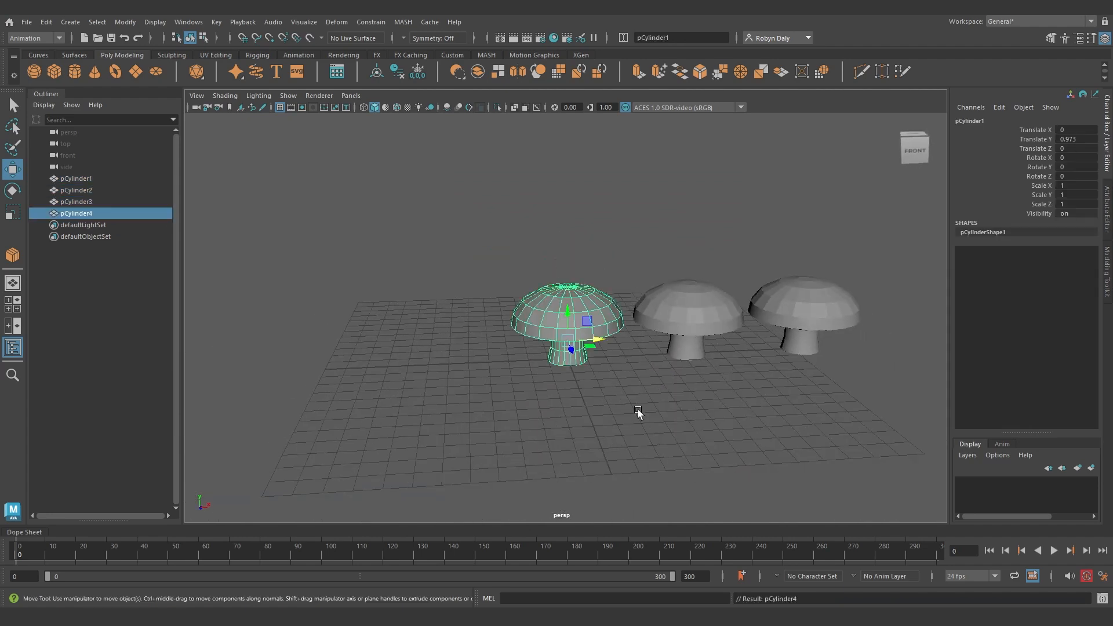
pyautogui.keyDown('alt'); pyautogui.moveTo(548, 368); pyautogui.dragTo(626, 442); pyautogui.keyUp('alt')
pyautogui.moveTo(597, 342); pyautogui.dragTo(706, 384)
pyautogui.moveTo(689, 343); pyautogui.dragTo(706, 290)
pyautogui.click(640, 391)
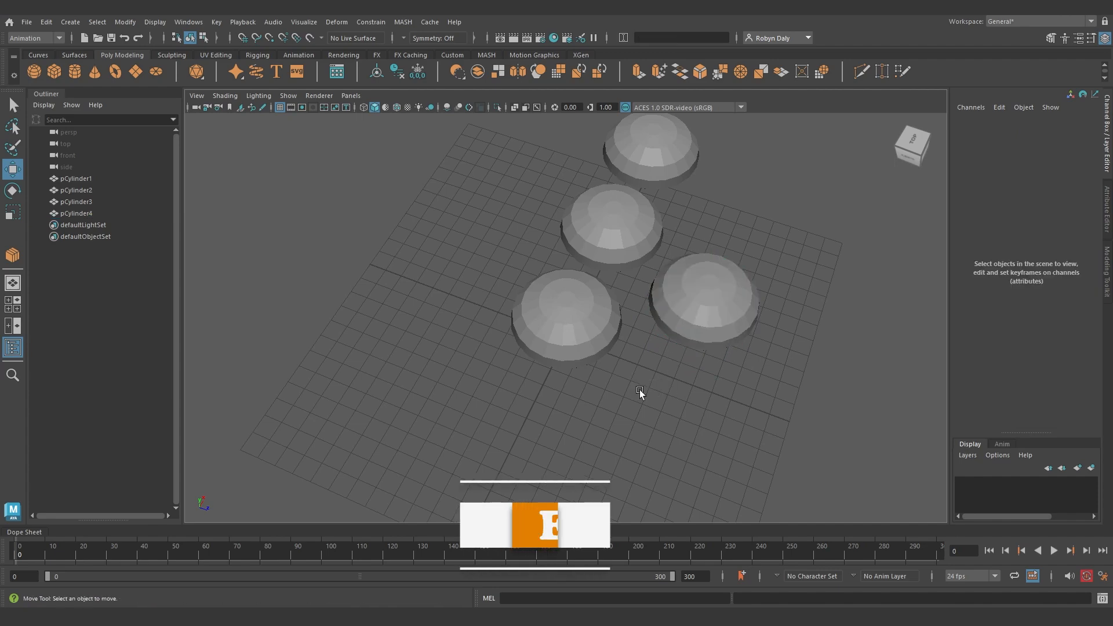
# Duplicate the mushroom beside the row and move the copy to about X -5.06, Z -6.36
pyautogui.click(678, 339)
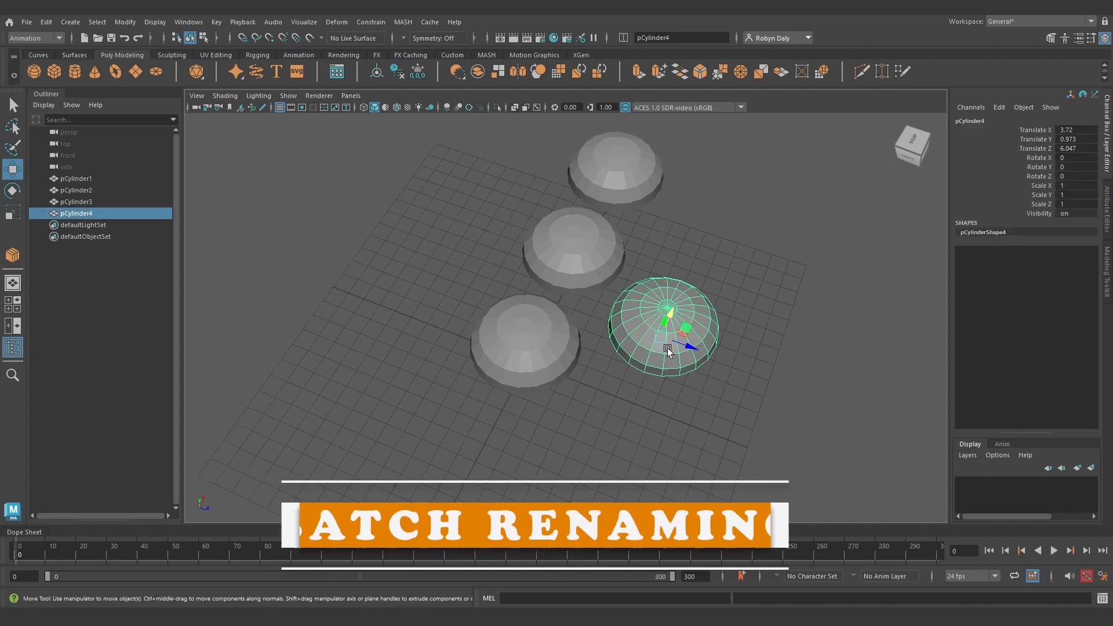
pyautogui.hotkey('ctrl', 'd')
pyautogui.moveTo(685, 340); pyautogui.dragTo(404, 365)
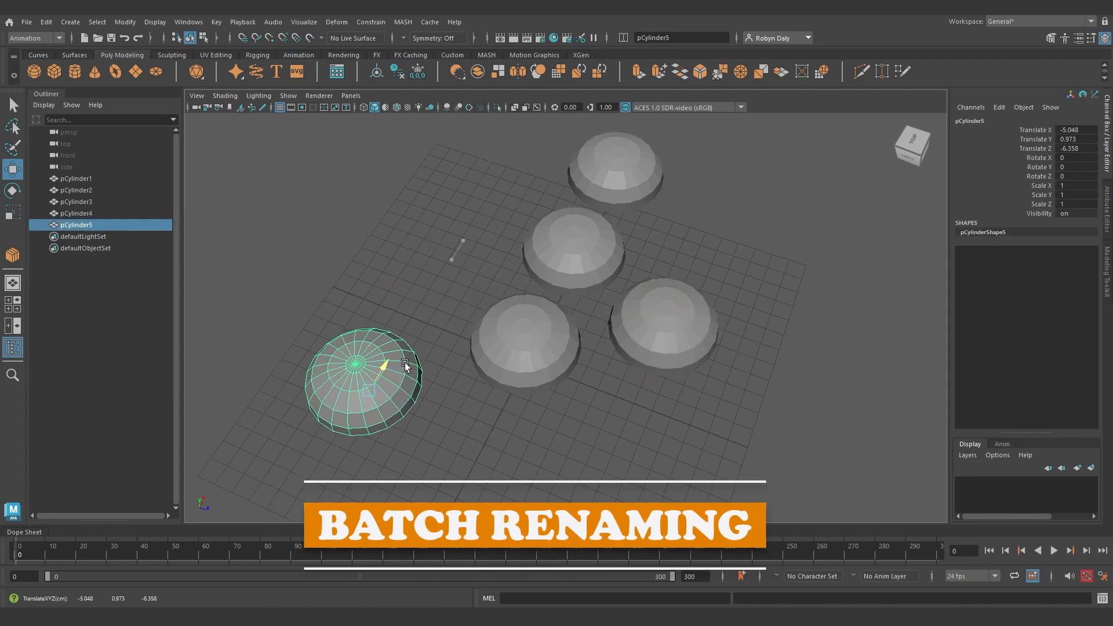
pyautogui.click(483, 428)
# Duplicate the mushroom at the grid's back-left area and place the copy in the grid's front-left area
pyautogui.click(396, 404)
pyautogui.hotkey('ctrl', 'd')
pyautogui.moveTo(394, 403); pyautogui.dragTo(610, 486)
# Move the farthest mushroom of the row to about X 4.24, Z -8.71, and duplicate it in place
pyautogui.click(634, 193)
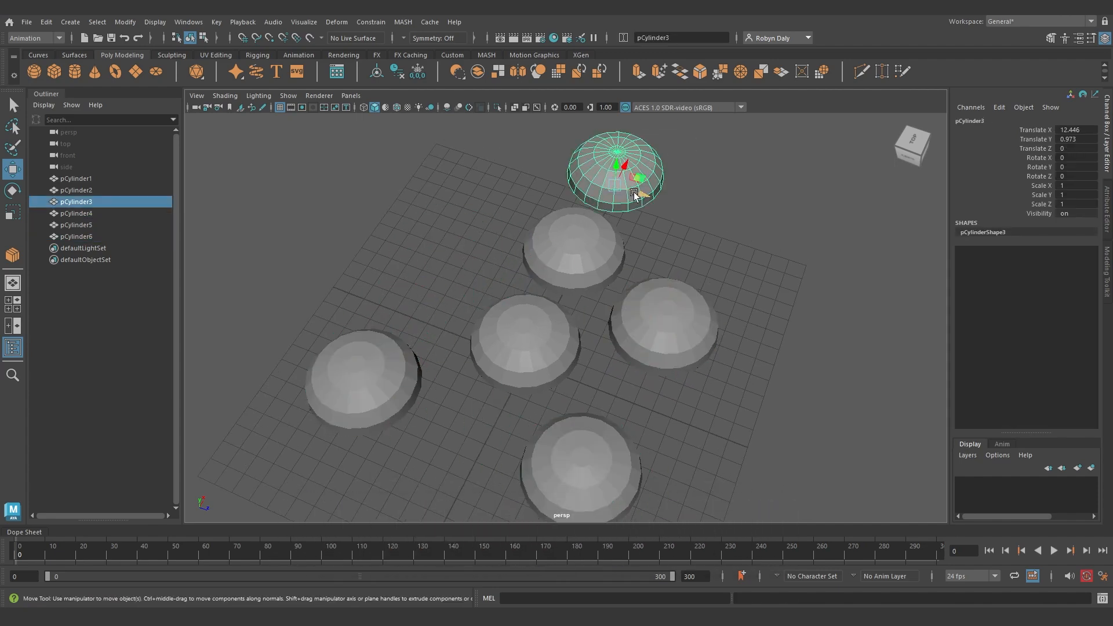
pyautogui.moveTo(633, 193); pyautogui.dragTo(446, 259)
pyautogui.keyDown('alt'); pyautogui.moveTo(712, 443); pyautogui.dragTo(603, 416); pyautogui.keyUp('alt')
pyautogui.moveTo(800, 336)
pyautogui.keyDown('alt'); pyautogui.mouseDown()
pyautogui.moveTo(704, 320)
pyautogui.moveTo(819, 297)
pyautogui.moveTo(782, 327)
pyautogui.mouseUp(); pyautogui.keyUp('alt')
# Move pCylinder3 off its overlapping copy along X to about X 10.64
pyautogui.click(655, 316)
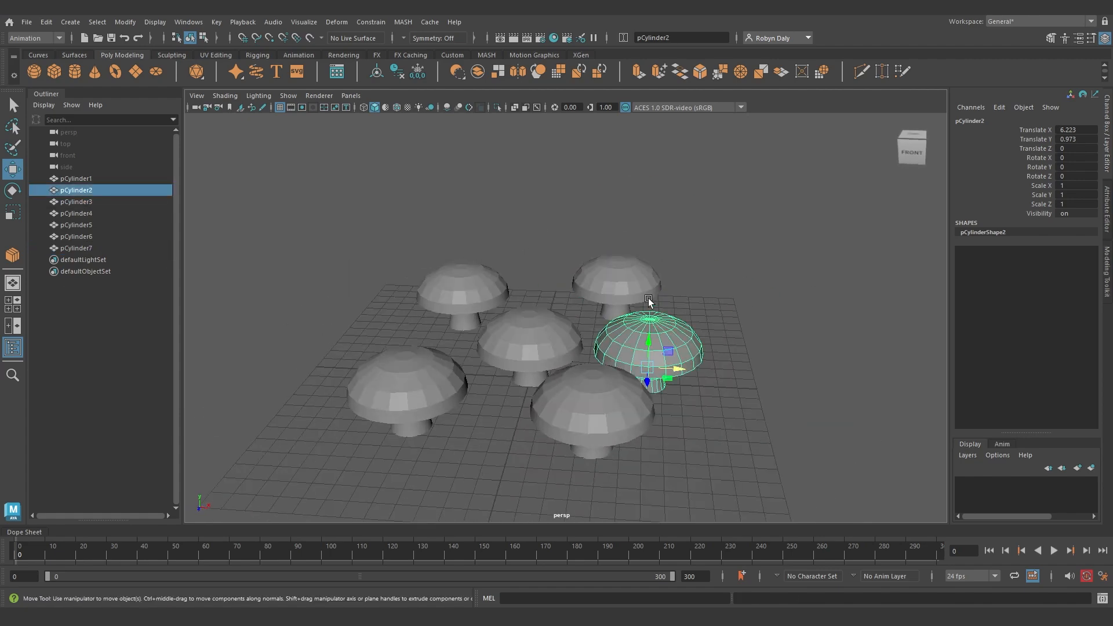
pyautogui.click(648, 297)
pyautogui.keyDown('shift'); pyautogui.moveTo(648, 302); pyautogui.dragTo(751, 313); pyautogui.keyUp('shift')
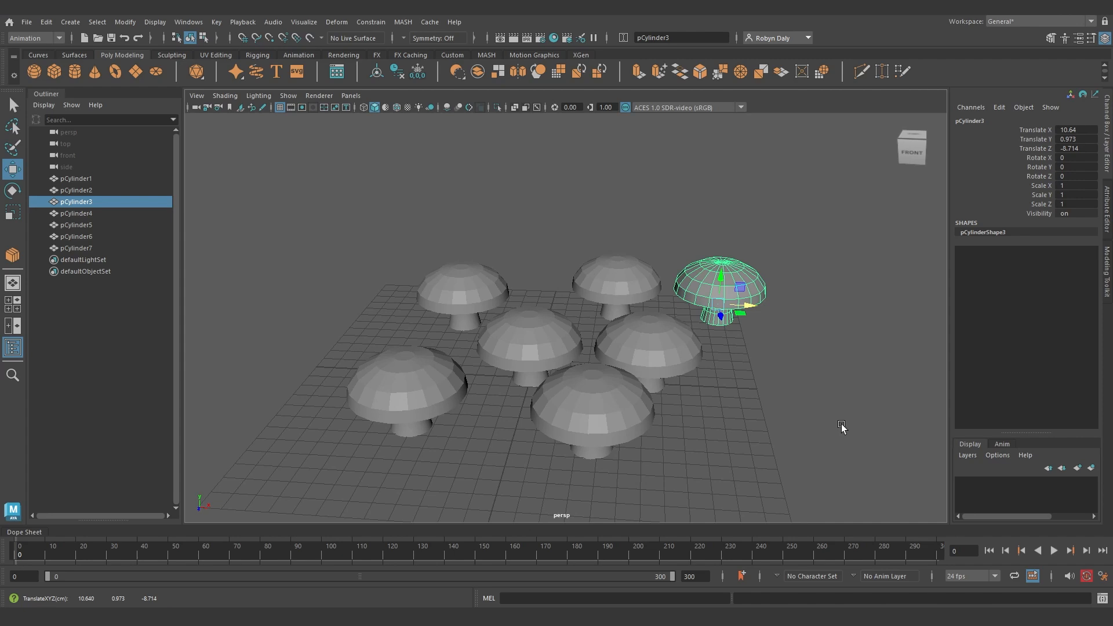
# Rename the back-left mushroom, pCylinder5, as boo
pyautogui.click(643, 288)
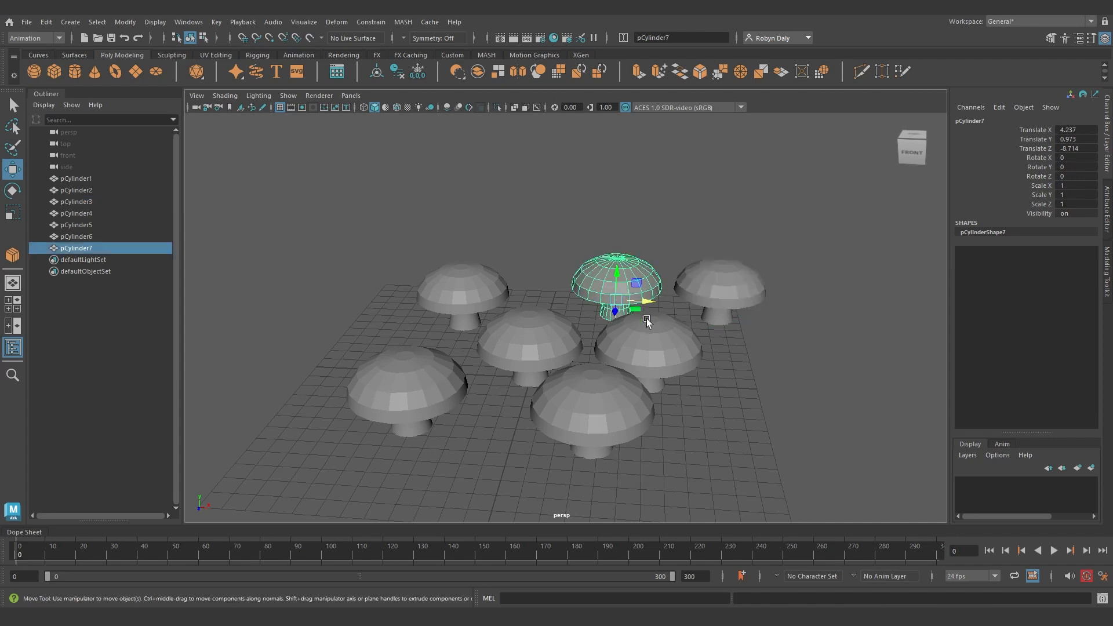
pyautogui.click(490, 284)
pyautogui.doubleClick(116, 225)
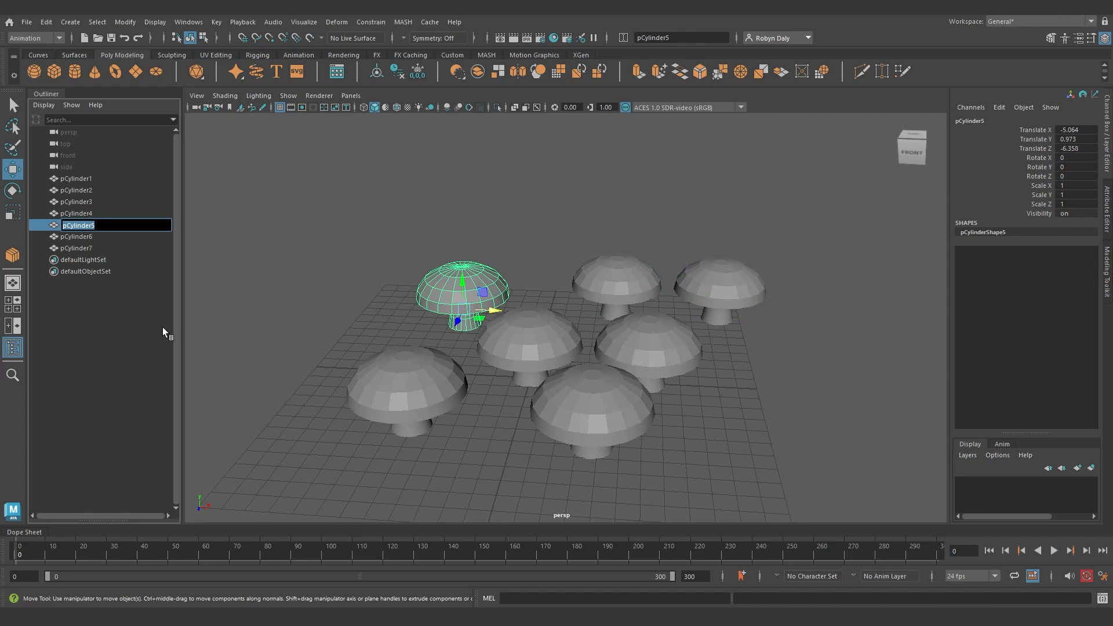
pyautogui.write('boo')
pyautogui.press('Return')
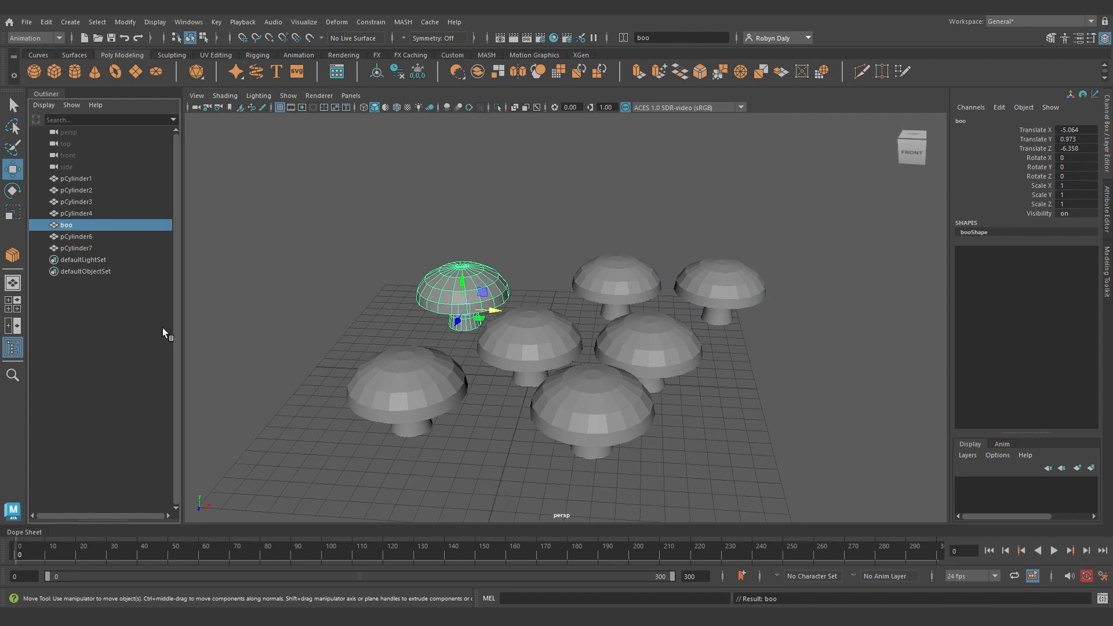
# Batch rename all seven mushrooms as mushy using the Rename input mode
pyautogui.click(97, 179)
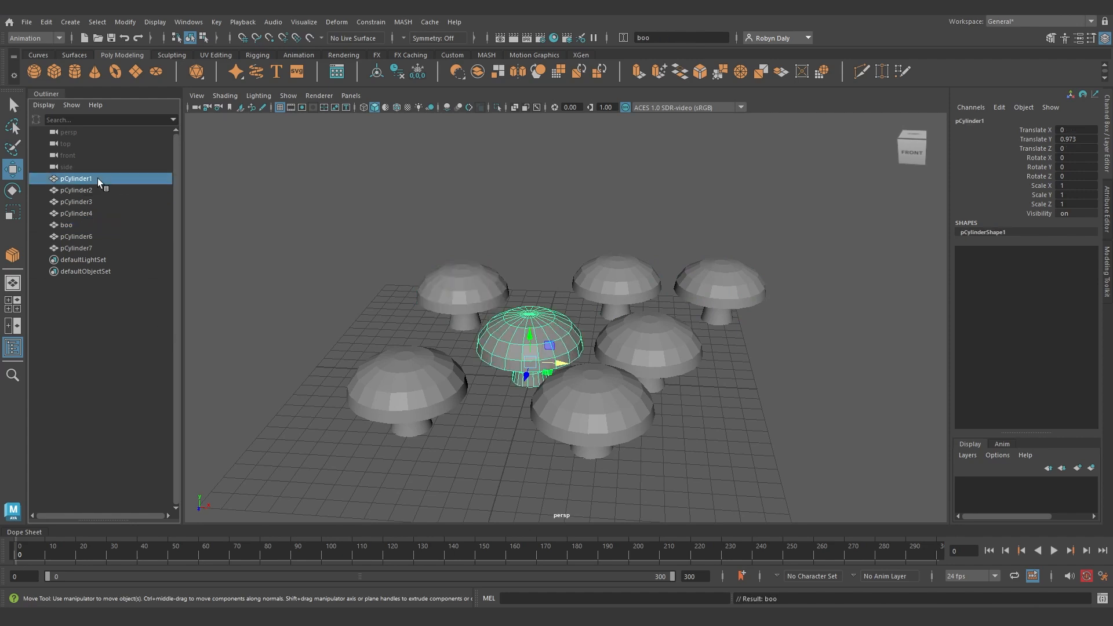
pyautogui.keyDown('shift'); pyautogui.click(92, 248); pyautogui.keyUp('shift')
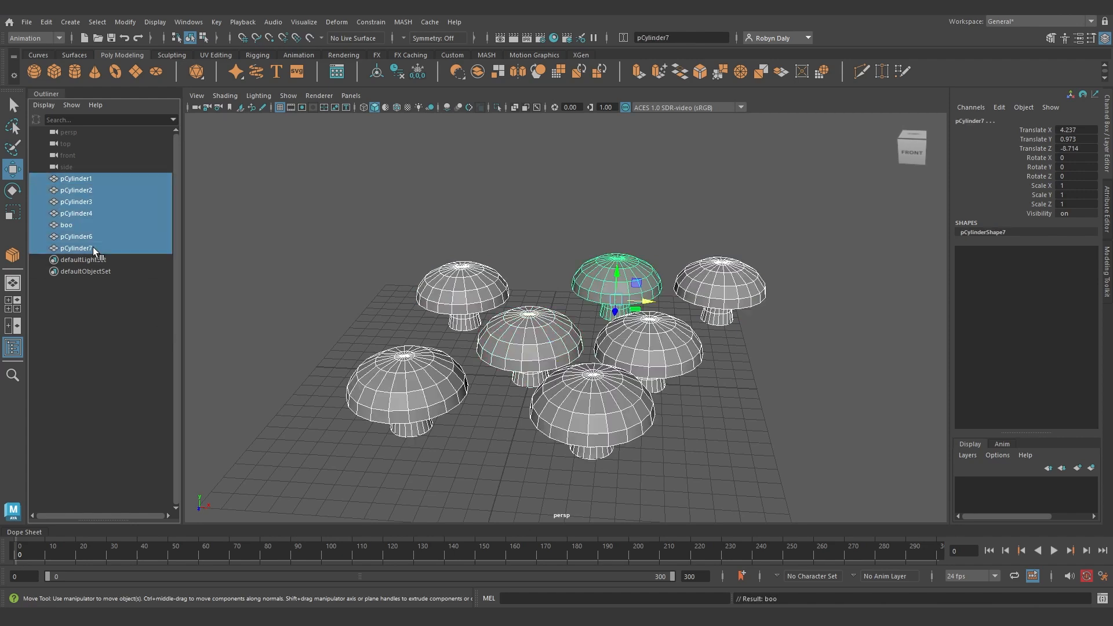
pyautogui.click(624, 39)
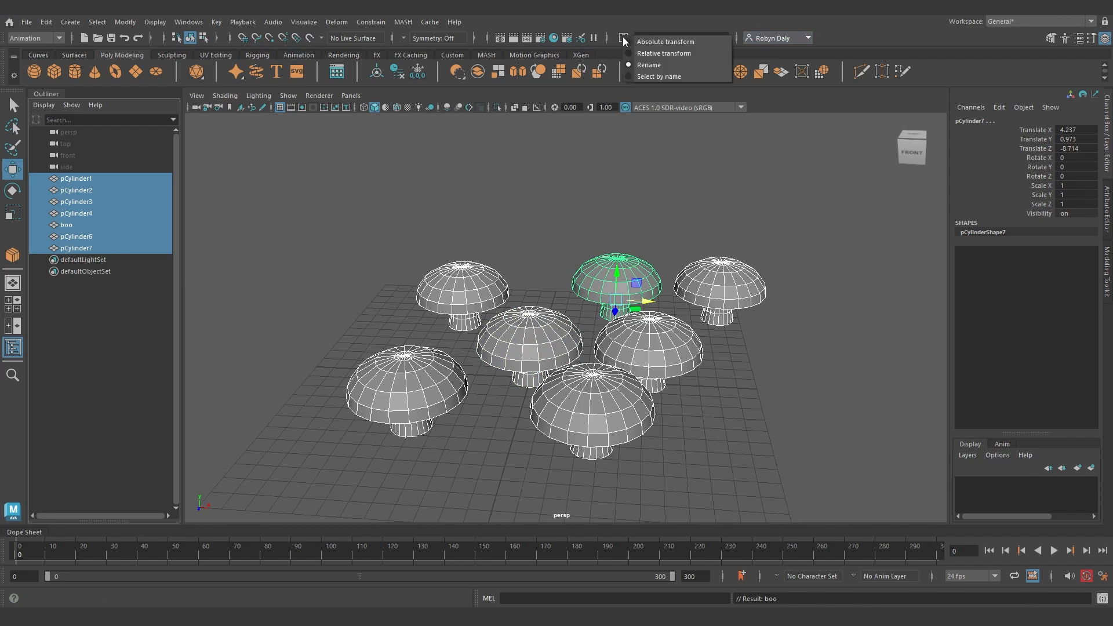
pyautogui.click(650, 66)
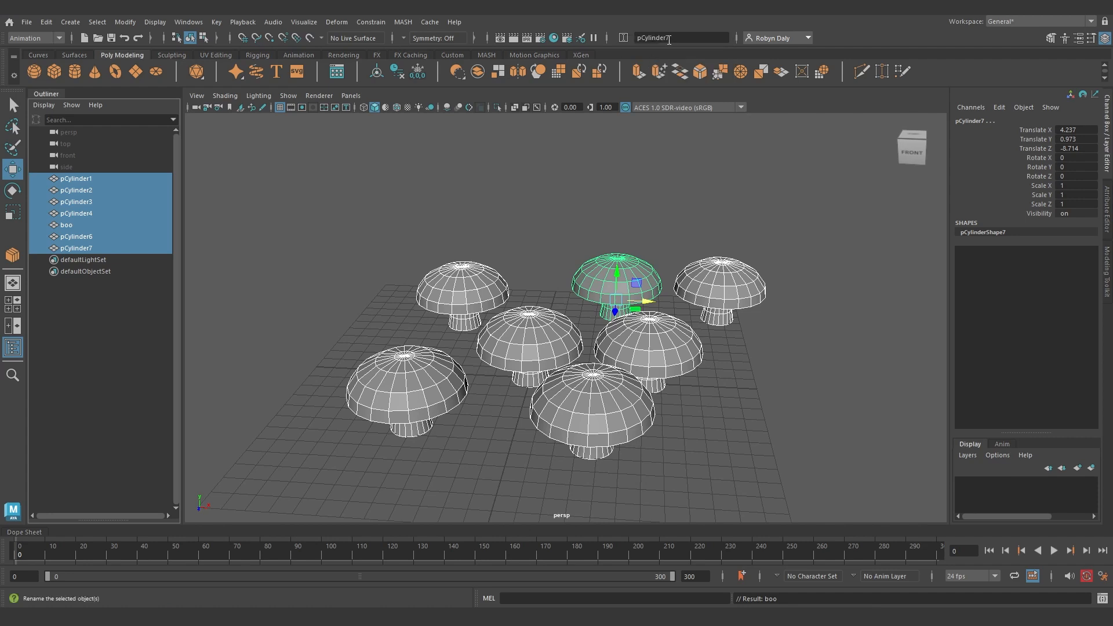
pyautogui.write('mushy')
pyautogui.press('Return')
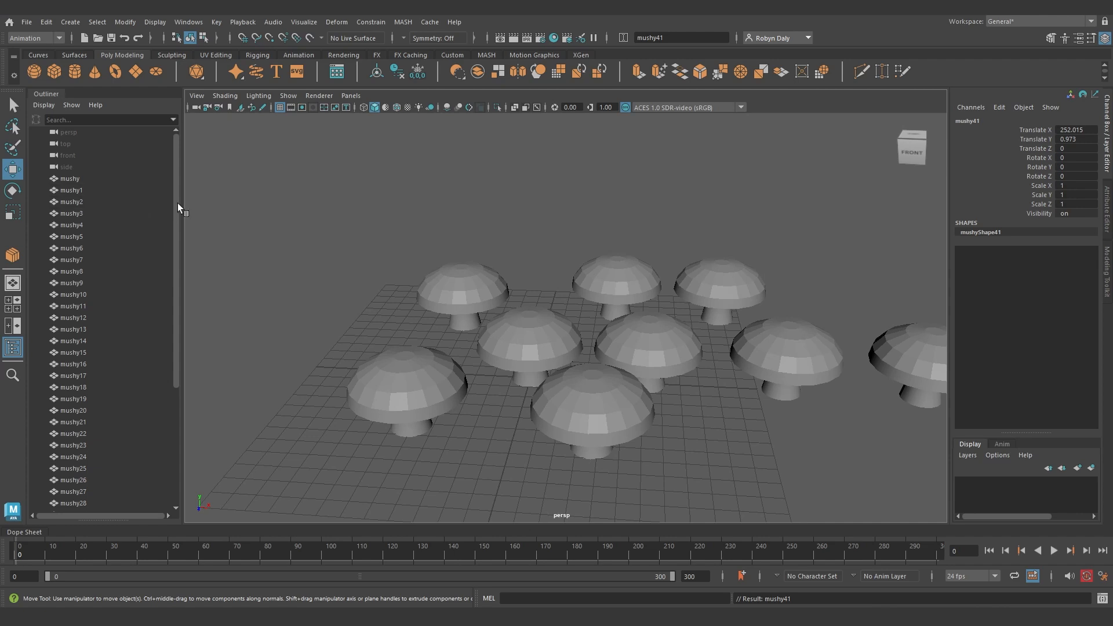
# Reorder mushy12 in the Outliner so that it sits between mushy40 and mushy41
pyautogui.moveTo(178, 204)
pyautogui.mouseDown()
pyautogui.moveTo(181, 357)
pyautogui.moveTo(193, 149)
pyautogui.moveTo(185, 381)
pyautogui.moveTo(177, 203)
pyautogui.mouseUp()
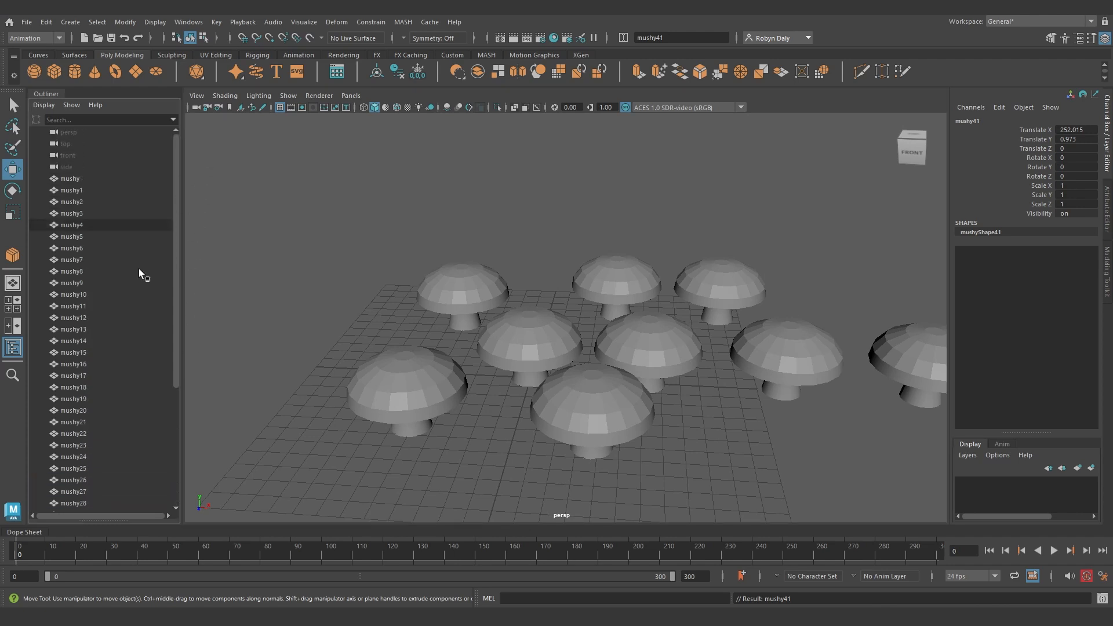
pyautogui.moveTo(88, 318)
pyautogui.mouseDown()
pyautogui.moveTo(81, 430)
pyautogui.moveTo(83, 318)
pyautogui.mouseUp()
pyautogui.moveTo(83, 319); pyautogui.dragTo(105, 473, button='middle')
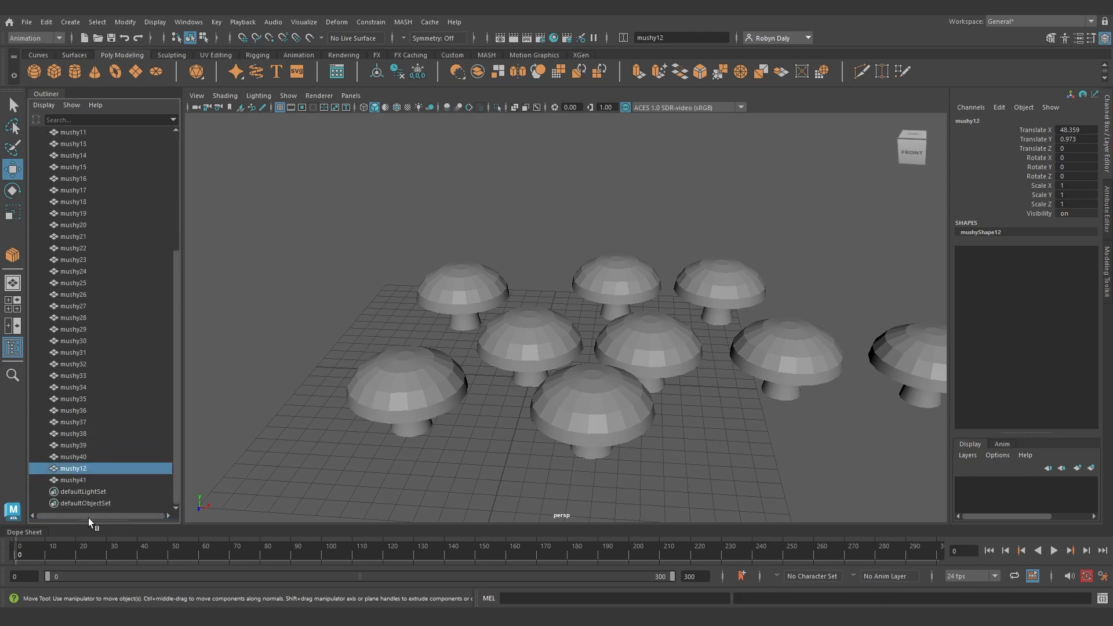
# Split the Outliner into two panes and use them to move mushy37 between mushy1 and mushy2
pyautogui.moveTo(99, 520); pyautogui.dragTo(120, 274)
pyautogui.moveTo(176, 178); pyautogui.dragTo(176, 147)
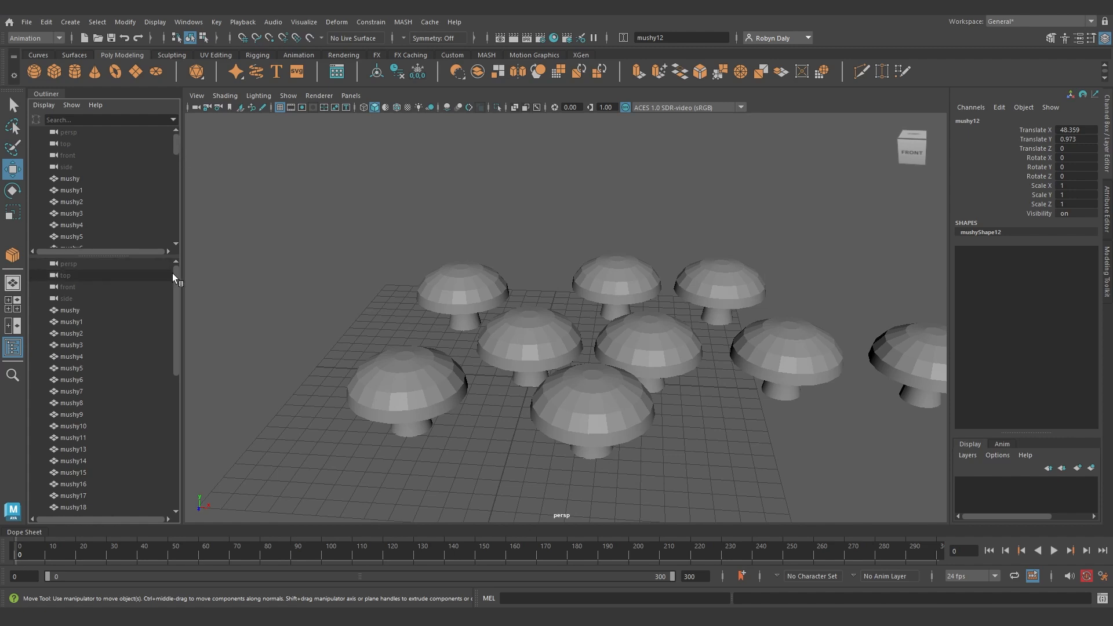
pyautogui.moveTo(176, 277); pyautogui.dragTo(176, 414)
pyautogui.moveTo(93, 426); pyautogui.dragTo(123, 196, button='middle')
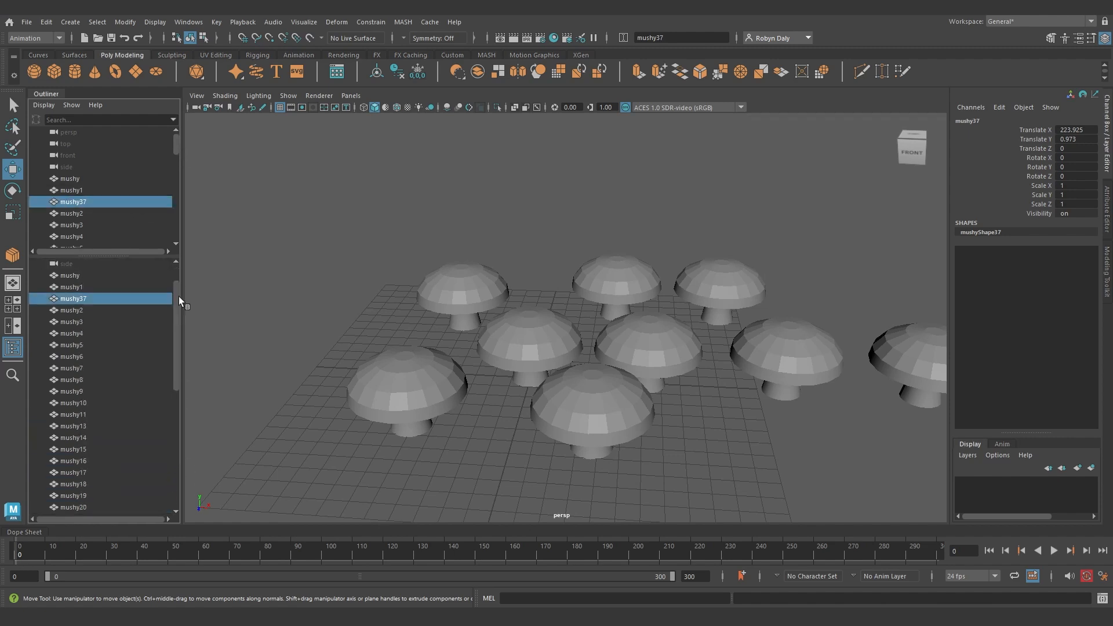